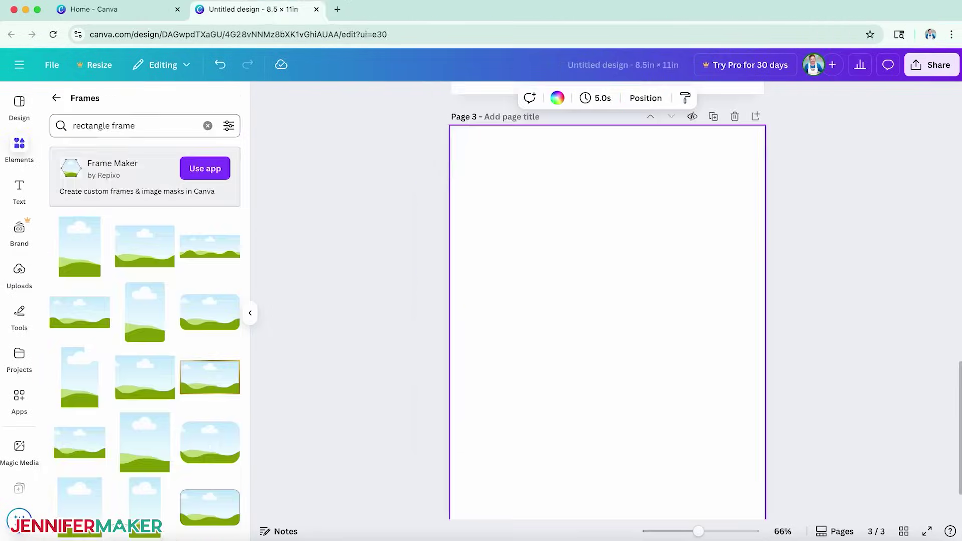
# Step: Add the landscape rectangle frame from the 'rectangle frame' search to page 3
pyautogui.click(145, 248)
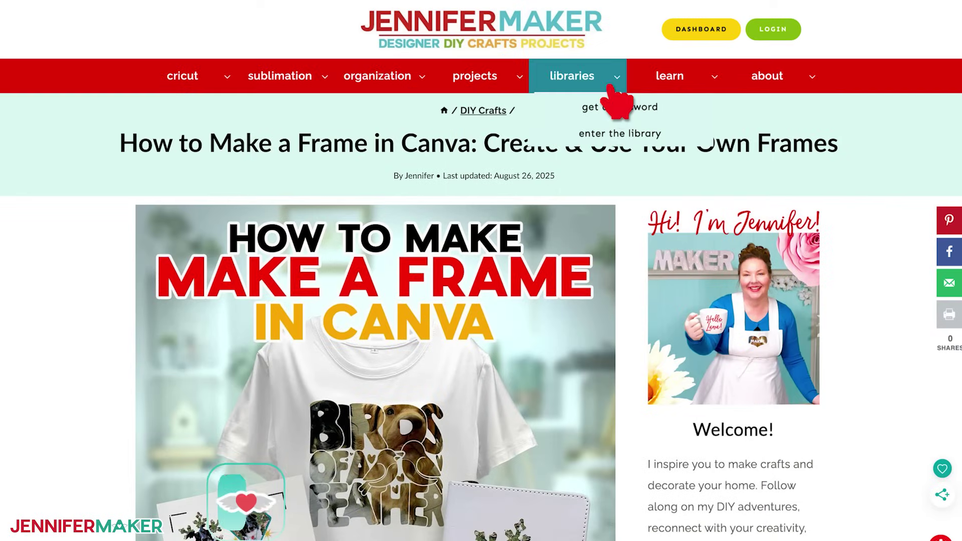
# Step: Enter the JenniferMaker craft library from the site header's libraries menu
pyautogui.click(620, 132)
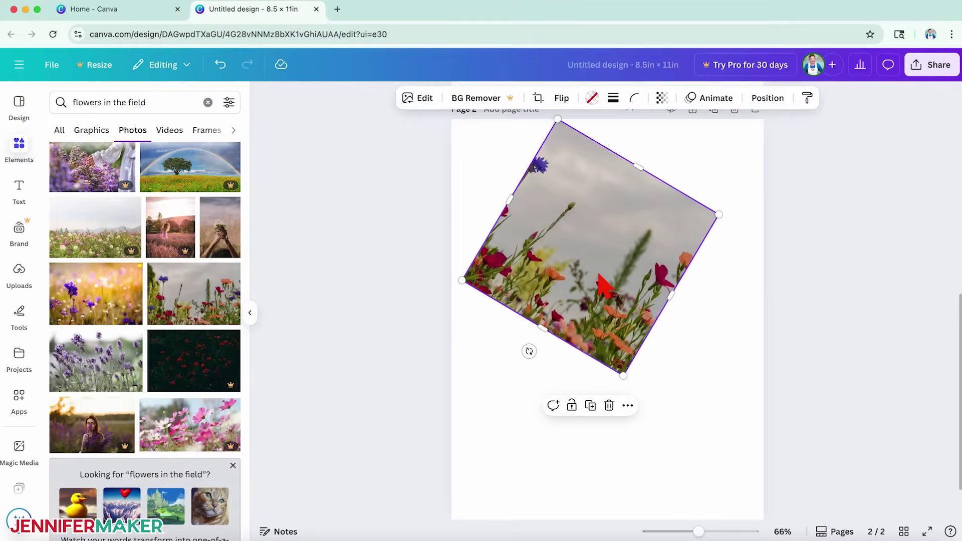
# Step: Enter width 8.5 and height 11 inches for a new custom-size Canva design
pyautogui.doubleClick(603, 285)
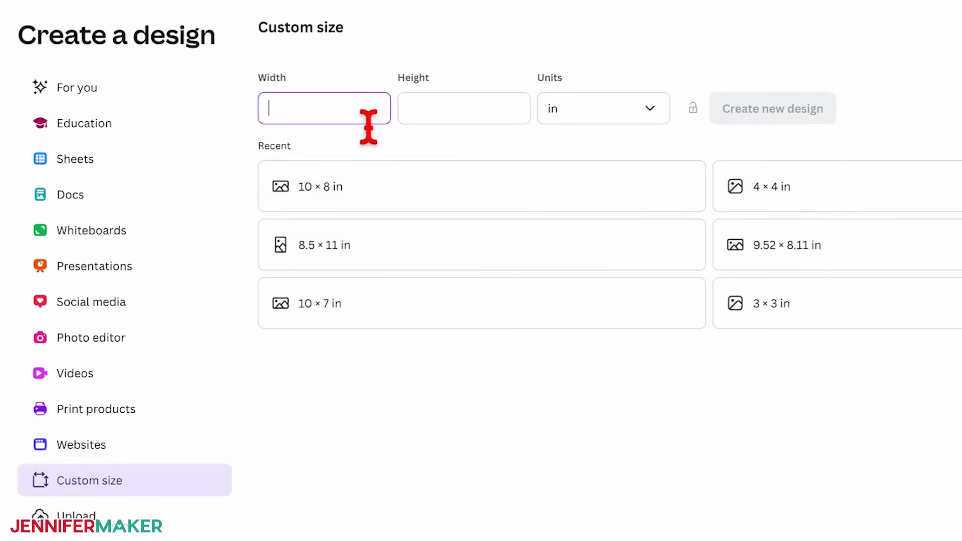
pyautogui.write('8.5')
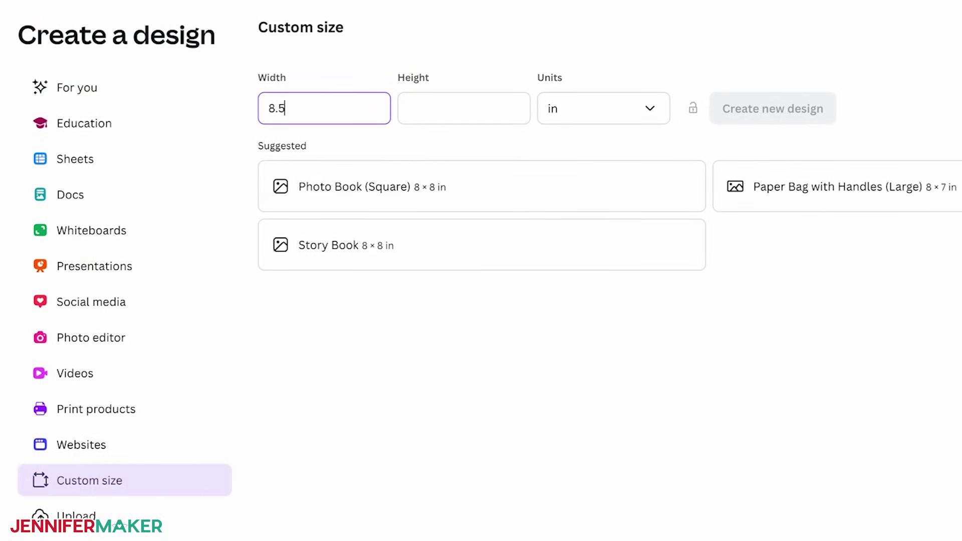
pyautogui.press('Tab')
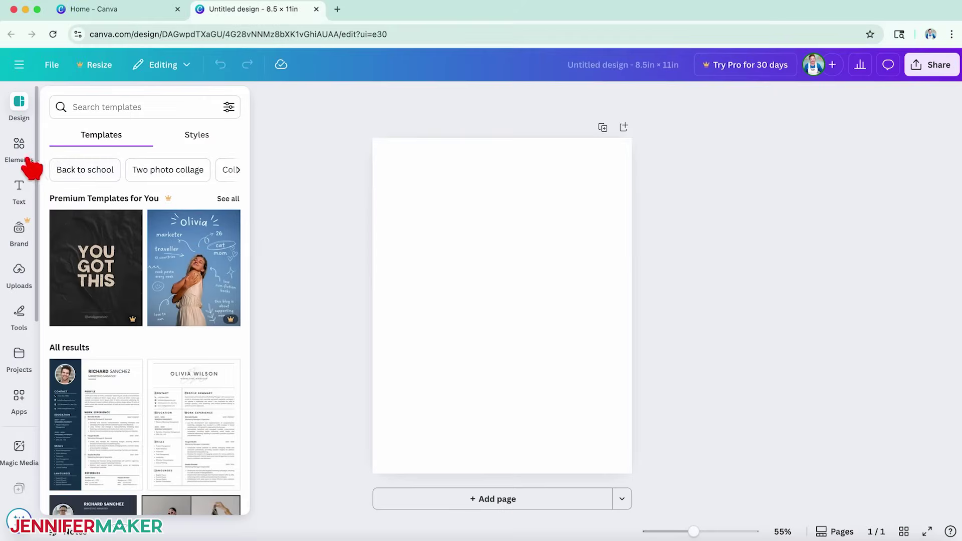
# Step: Add a square frame from Elements, then search the elements for letter frames
pyautogui.click(19, 145)
pyautogui.scroll(-8, 189, 194)
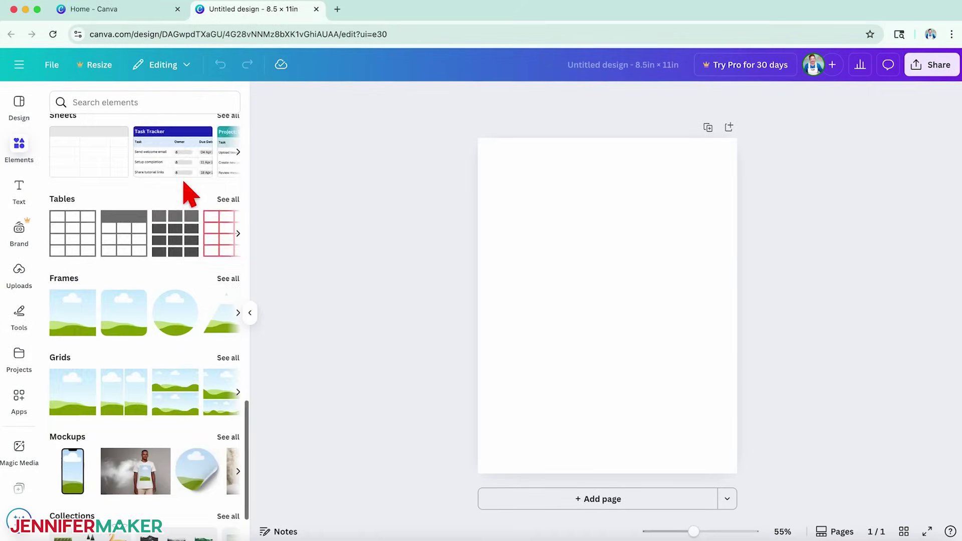
pyautogui.click(73, 246)
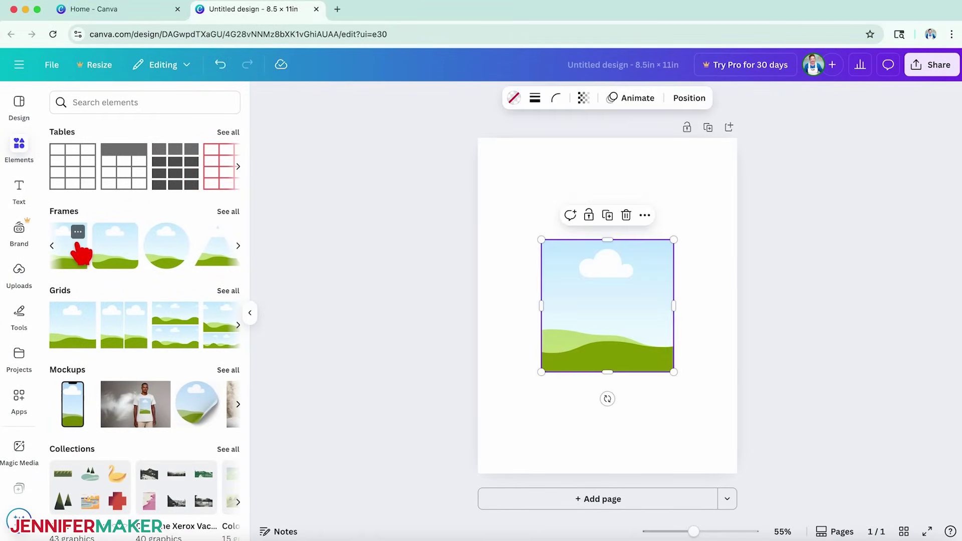
pyautogui.click(143, 103)
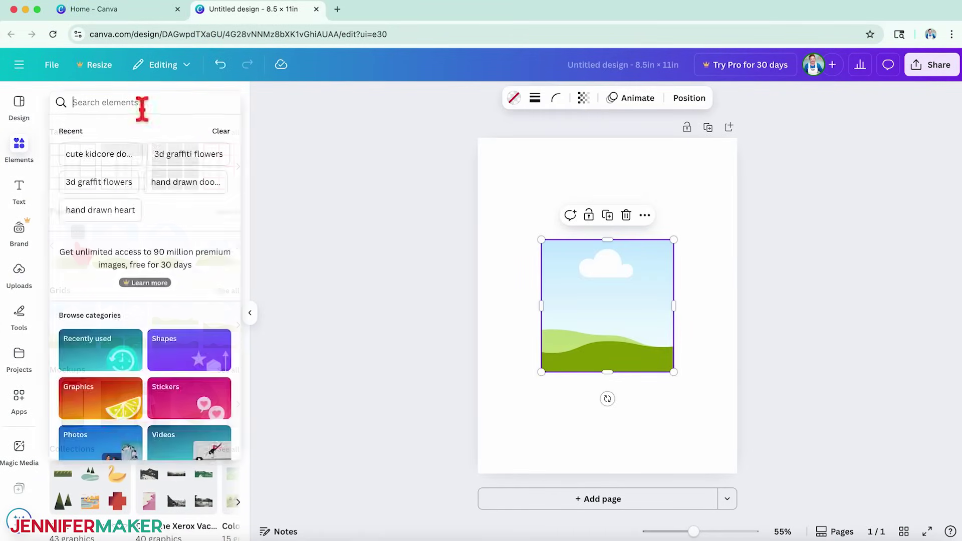
pyautogui.write('frames')
pyautogui.press('Return')
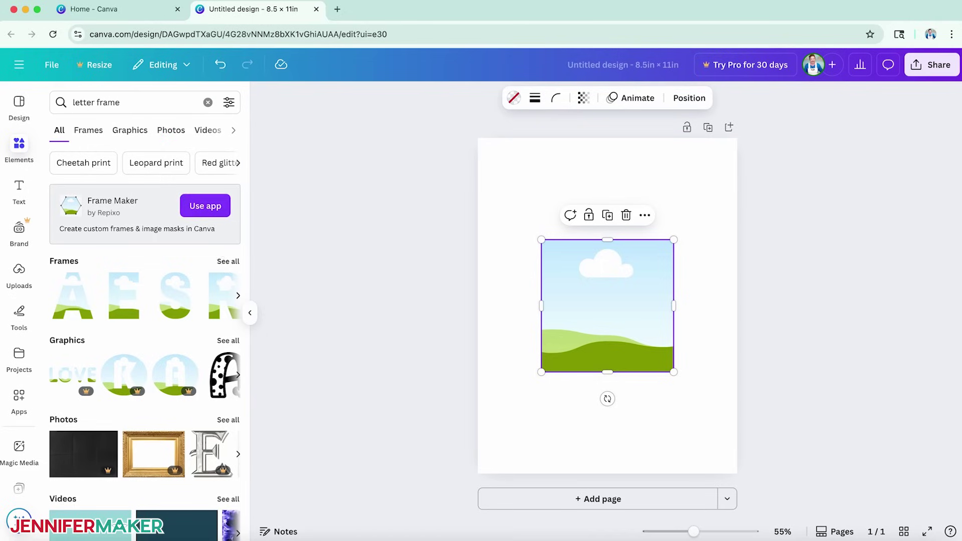
# Step: Add the letter B, vertical strips and circle frames to the page
pyautogui.click(228, 261)
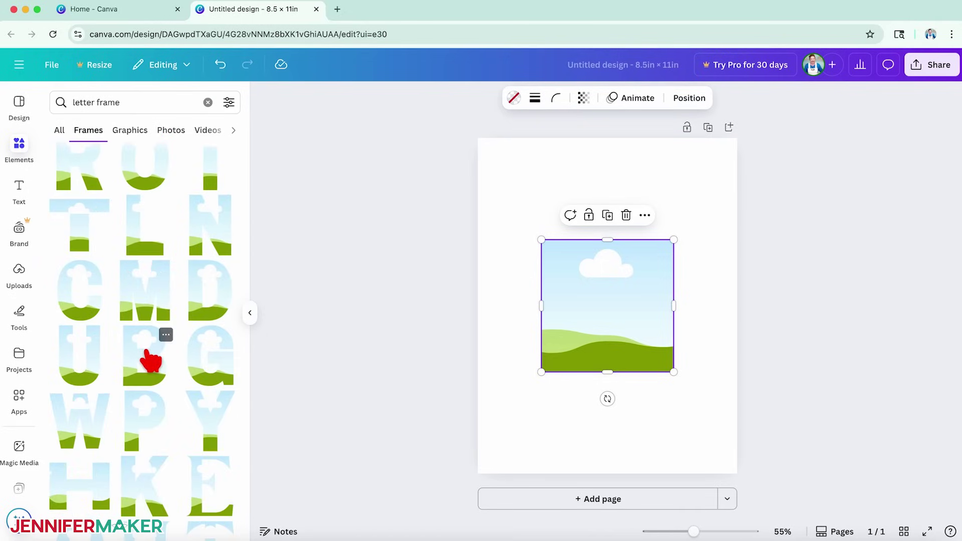
pyautogui.click(145, 357)
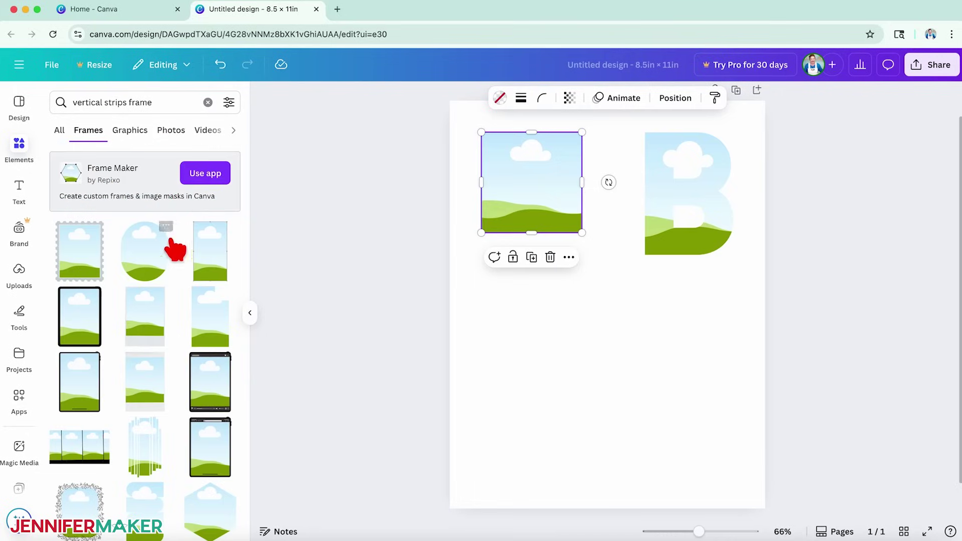
pyautogui.scroll(-3, 178, 285)
pyautogui.scroll(-2, 178, 284)
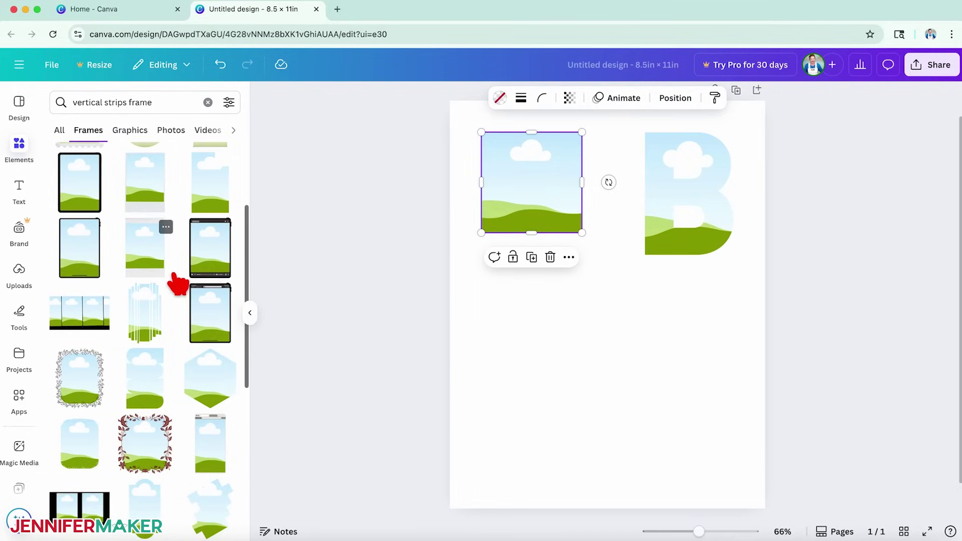
pyautogui.click(149, 324)
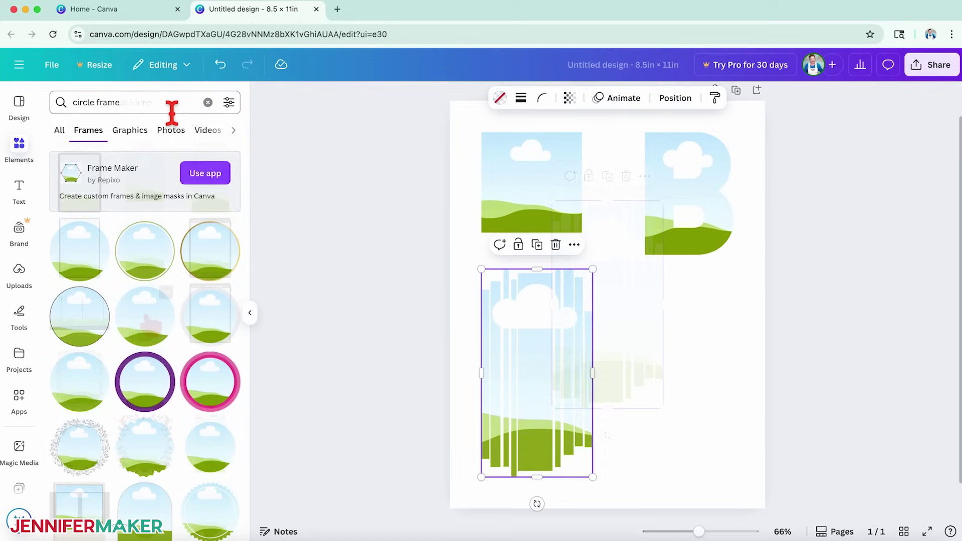
pyautogui.click(80, 251)
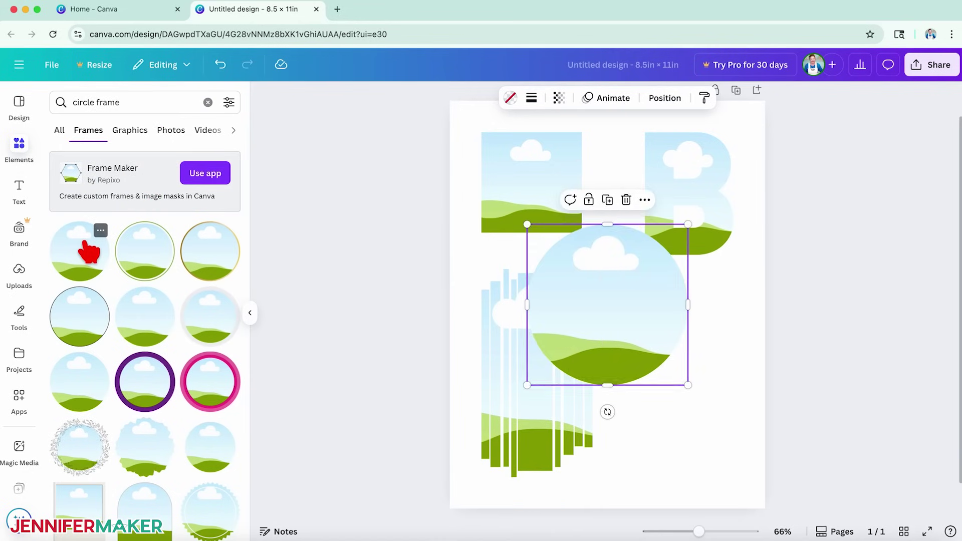
# Step: Shrink a circle frame and fill the rectangle, B, circle and strips frames with pet photos
pyautogui.moveTo(549, 234); pyautogui.dragTo(640, 330)
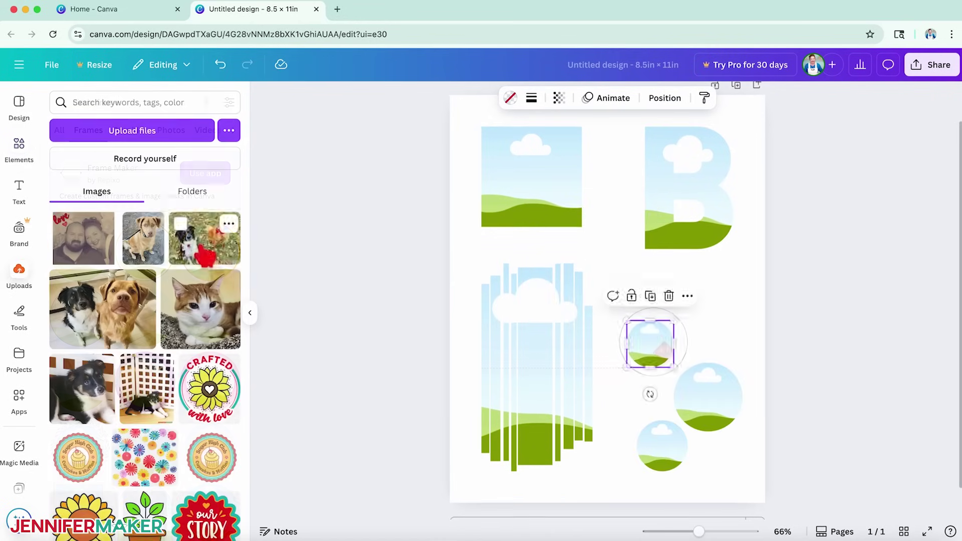
pyautogui.moveTo(103, 308); pyautogui.dragTo(505, 205)
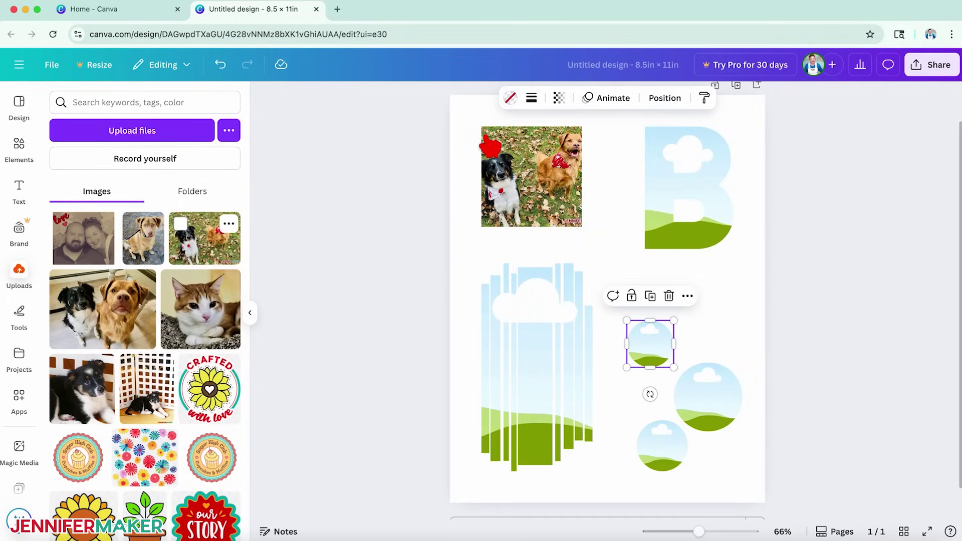
pyautogui.moveTo(200, 310); pyautogui.dragTo(660, 212)
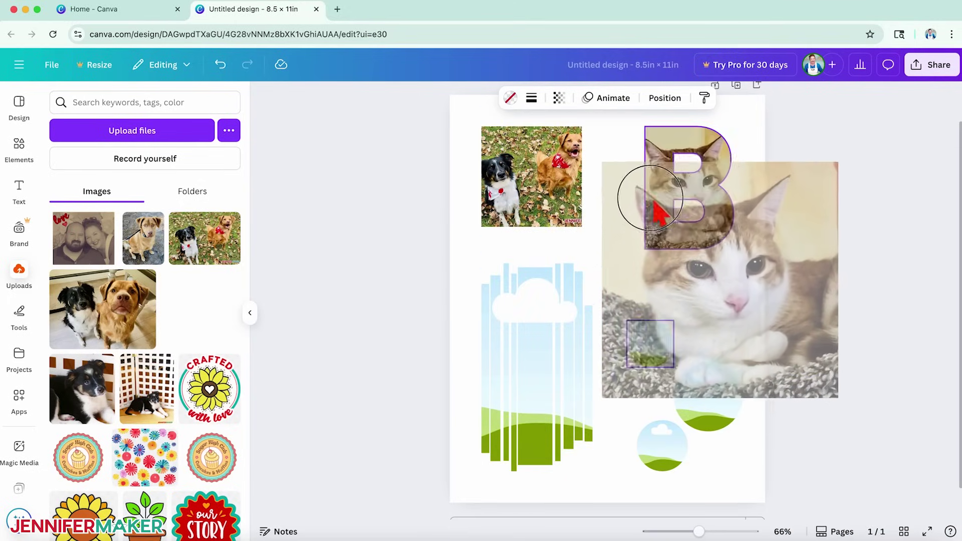
pyautogui.moveTo(660, 212); pyautogui.dragTo(677, 192)
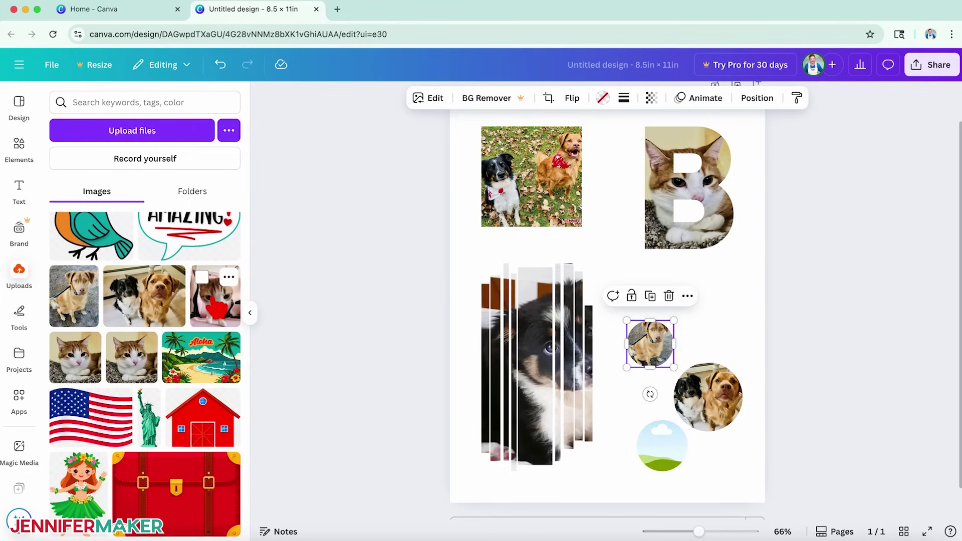
pyautogui.moveTo(215, 295); pyautogui.dragTo(661, 455)
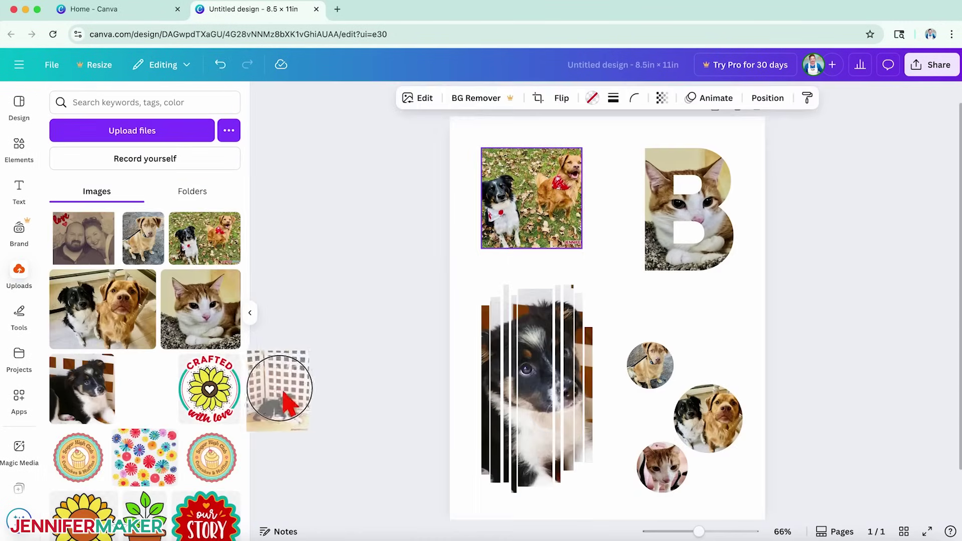
pyautogui.moveTo(280, 386)
pyautogui.mouseDown()
pyautogui.moveTo(511, 395)
pyautogui.moveTo(515, 360)
pyautogui.mouseUp()
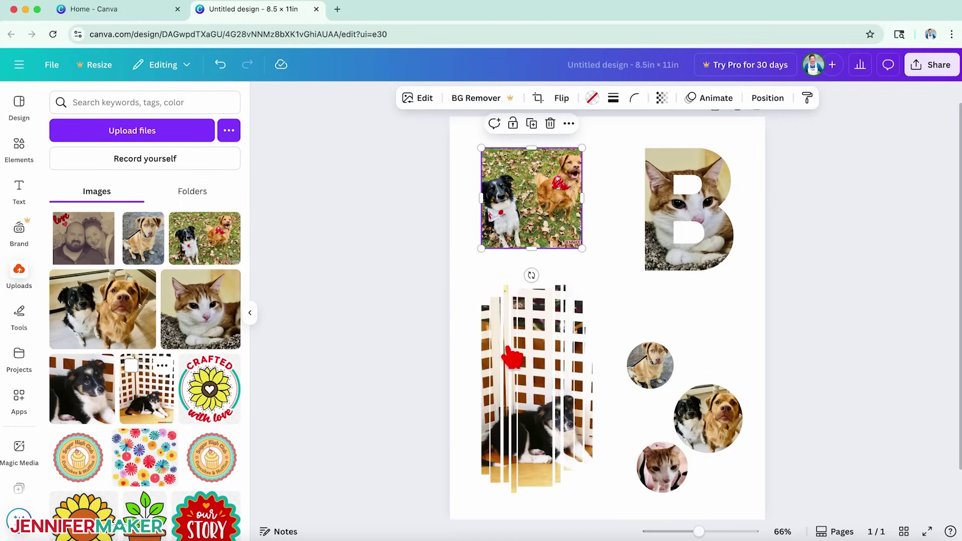
pyautogui.click(383, 367)
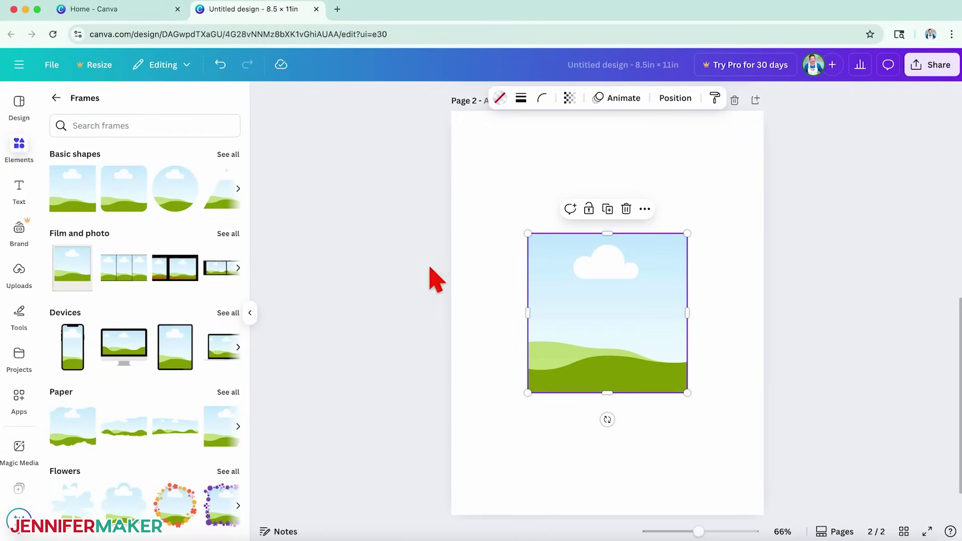
# Step: Enlarge the page 2 square frame, tilt it about 30°, and fill it with the wildflower photo
pyautogui.moveTo(529, 235); pyautogui.dragTo(496, 202)
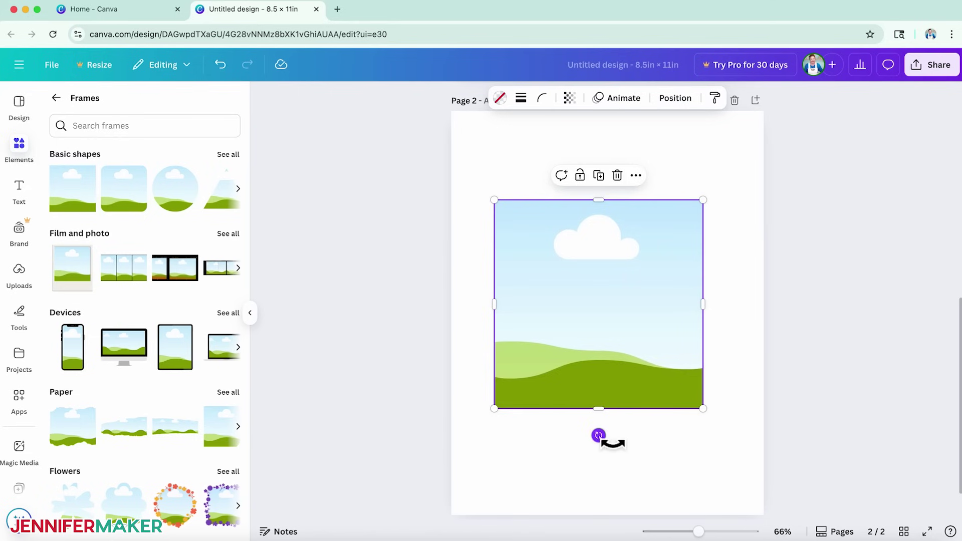
pyautogui.moveTo(599, 436); pyautogui.dragTo(560, 442)
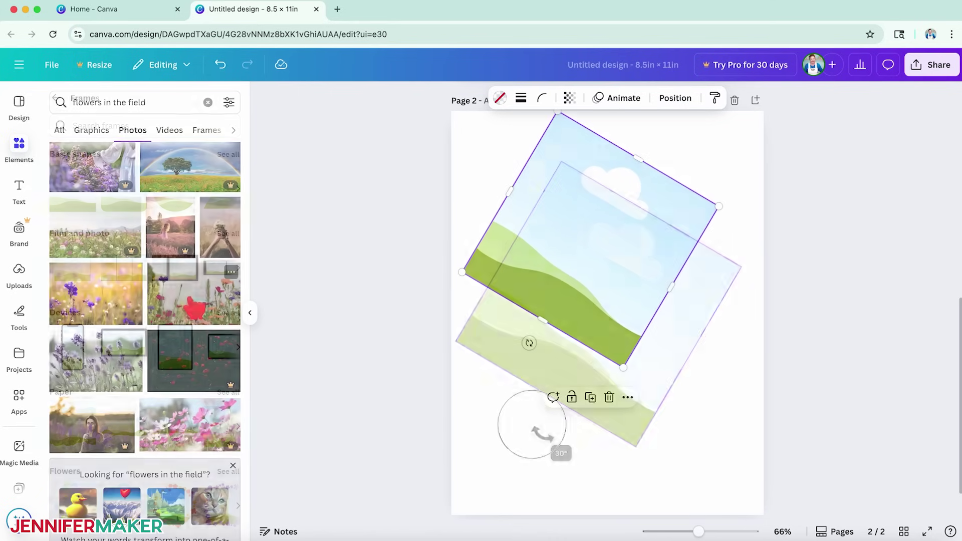
pyautogui.moveTo(237, 307)
pyautogui.mouseDown()
pyautogui.moveTo(505, 220)
pyautogui.moveTo(519, 205)
pyautogui.mouseUp()
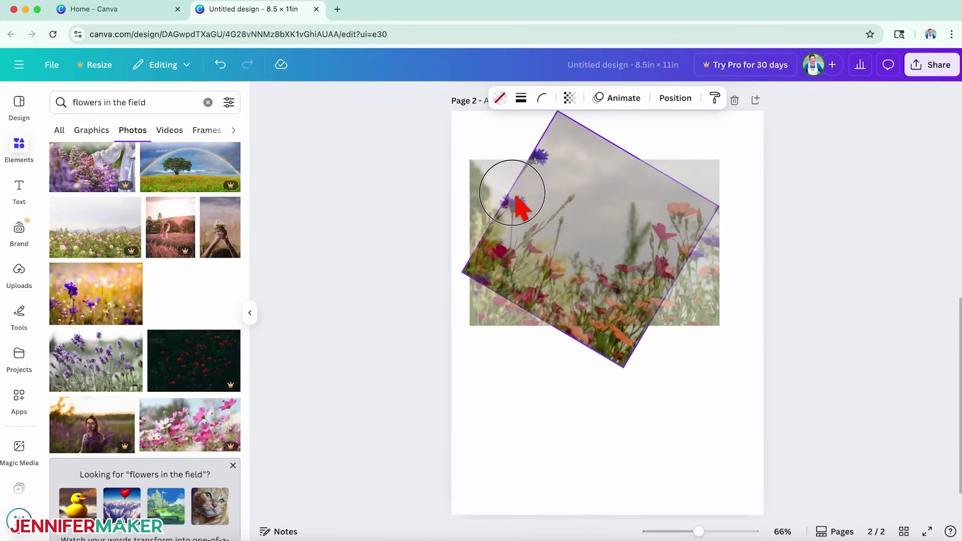
pyautogui.moveTo(518, 205); pyautogui.dragTo(517, 203)
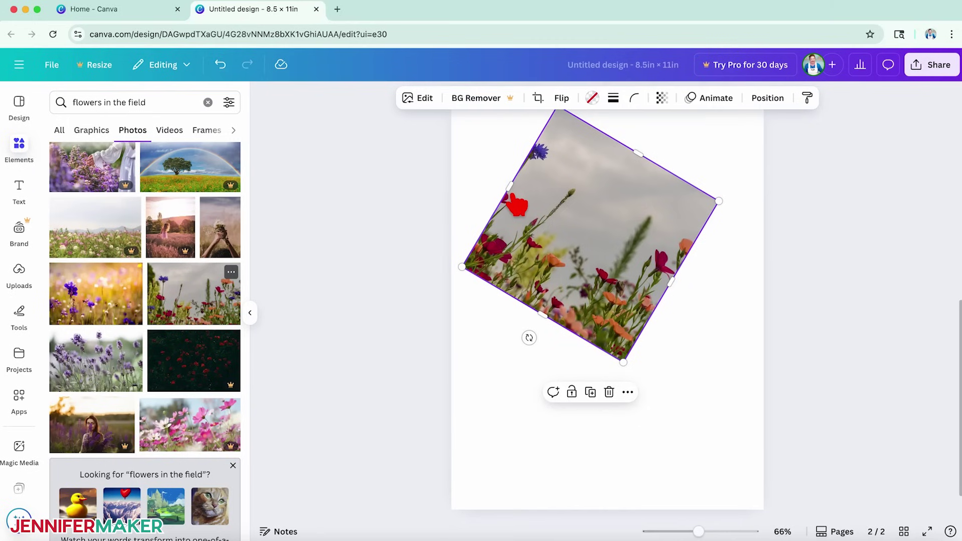
pyautogui.scroll(1, 701, 439)
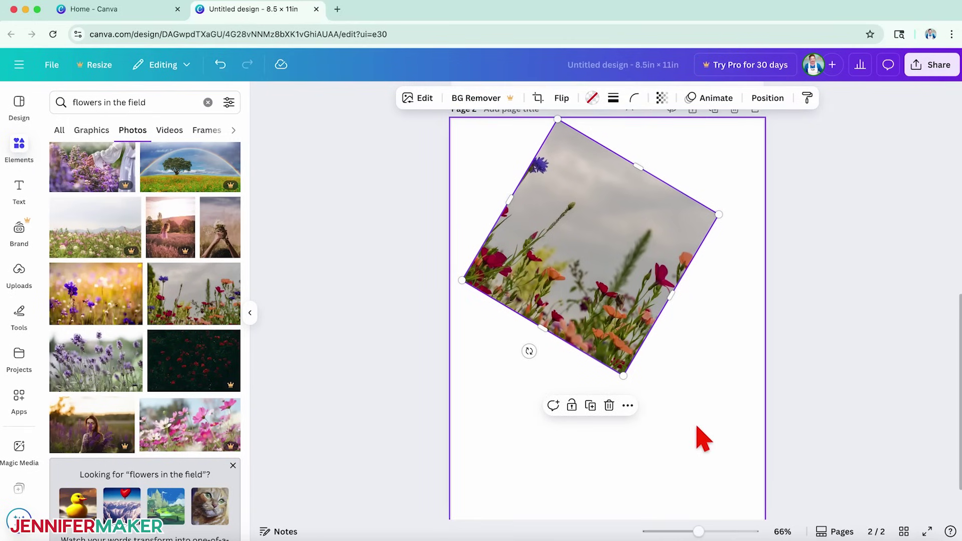
pyautogui.doubleClick(594, 269)
# Step: Rotate the wildflower photo to -33.1° inside the frame, enlarge it, and apply the crop
pyautogui.moveTo(536, 345); pyautogui.dragTo(542, 319)
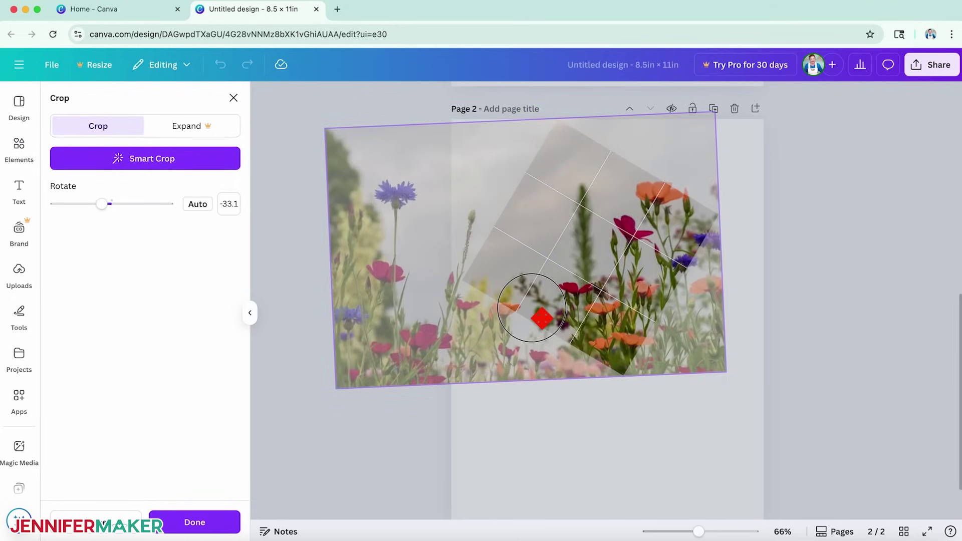
pyautogui.moveTo(541, 319); pyautogui.dragTo(542, 319)
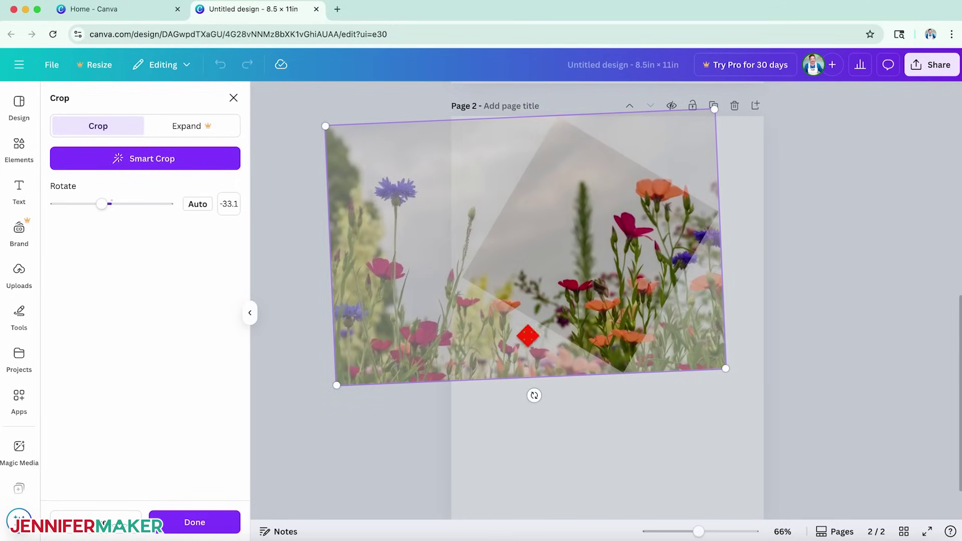
pyautogui.moveTo(337, 386); pyautogui.dragTo(318, 424)
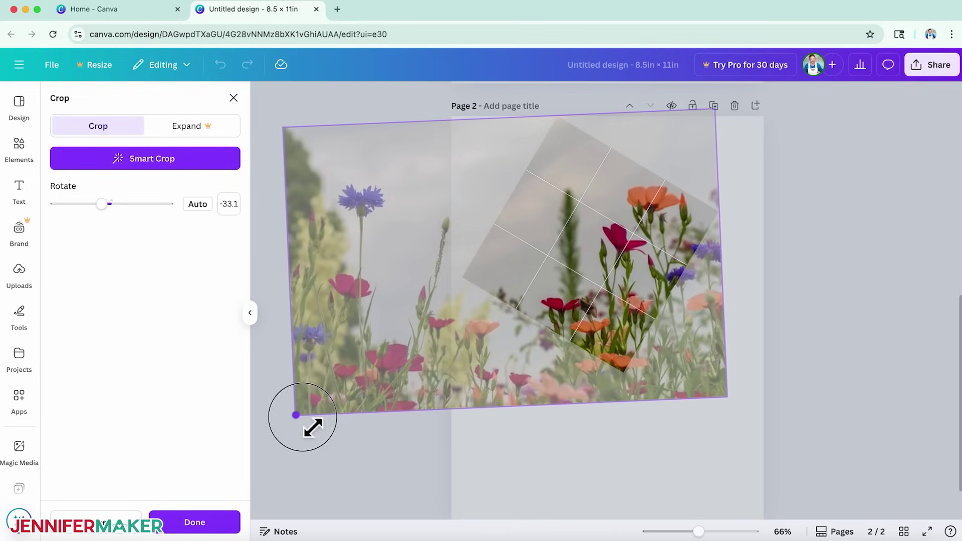
pyautogui.moveTo(318, 424); pyautogui.dragTo(313, 429)
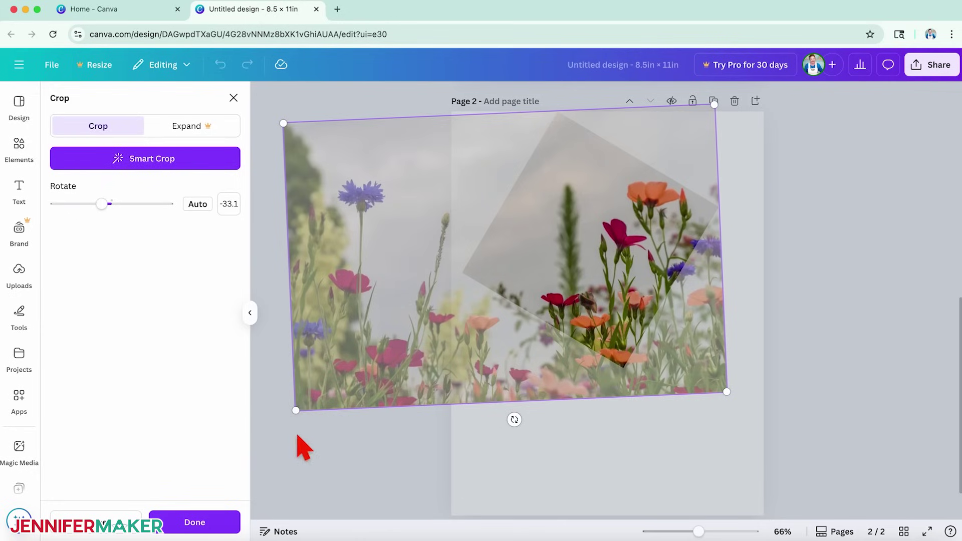
pyautogui.click(223, 522)
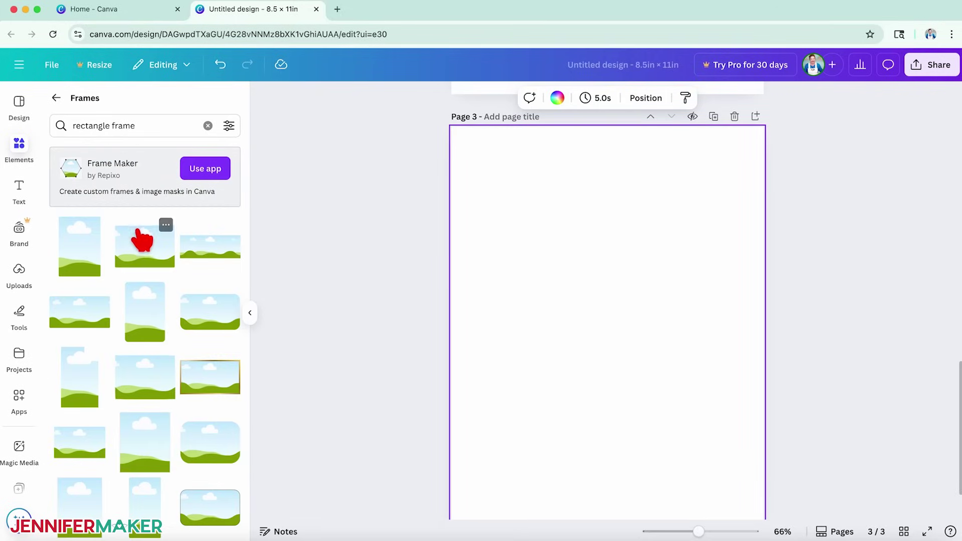
# Step: Add a landscape rectangle frame to page 3 and detach the flower photo from its frame
pyautogui.click(145, 247)
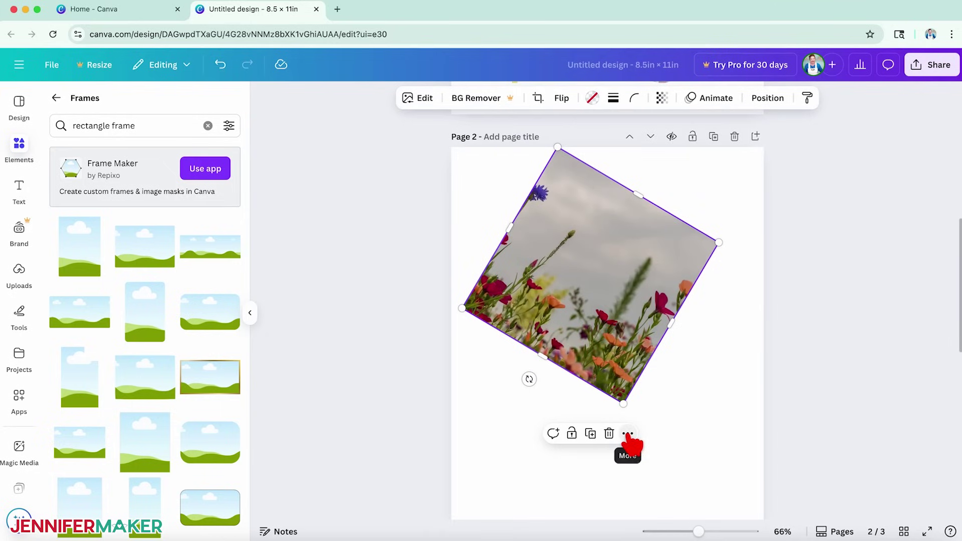
pyautogui.click(629, 433)
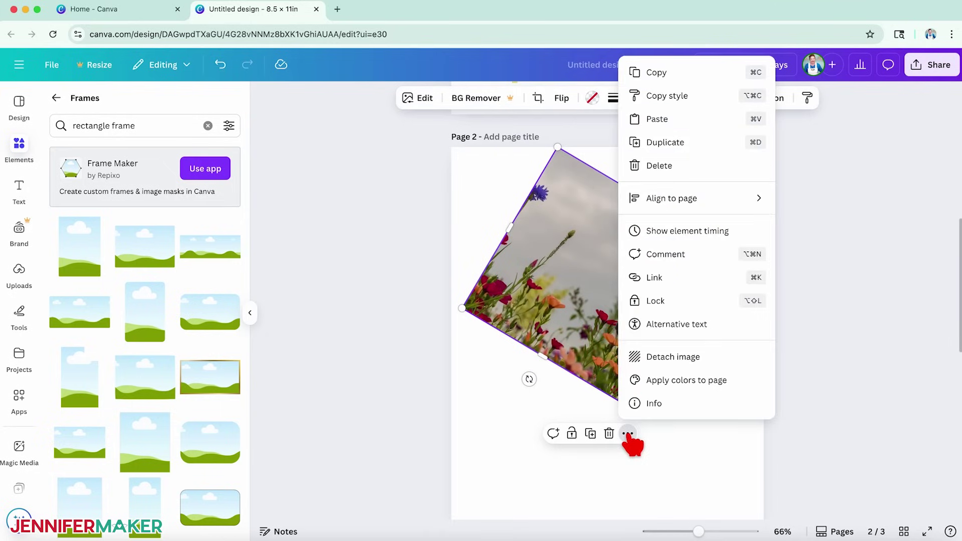
pyautogui.click(673, 357)
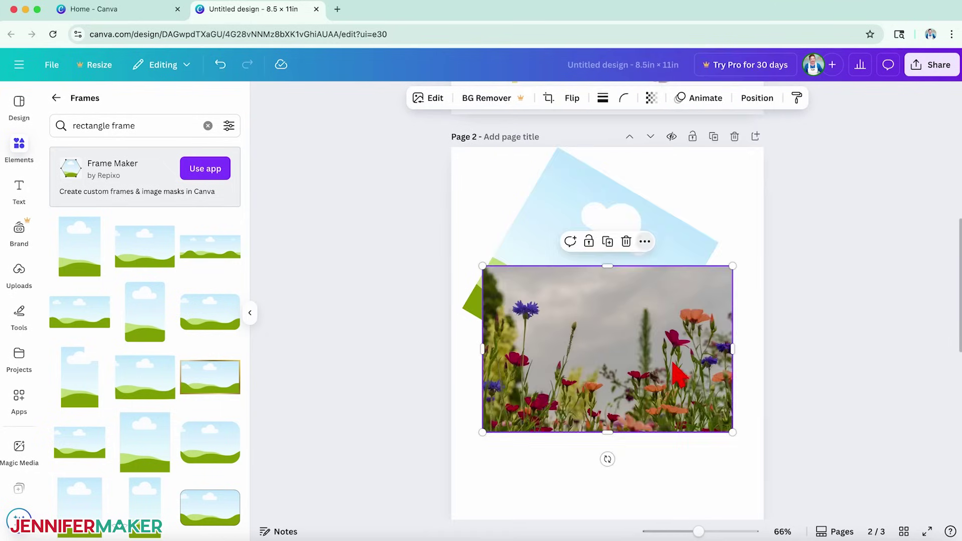
# Step: Move the flower photo down onto page 3 and enlarge it from both corners
pyautogui.moveTo(607, 301); pyautogui.dragTo(610, 346)
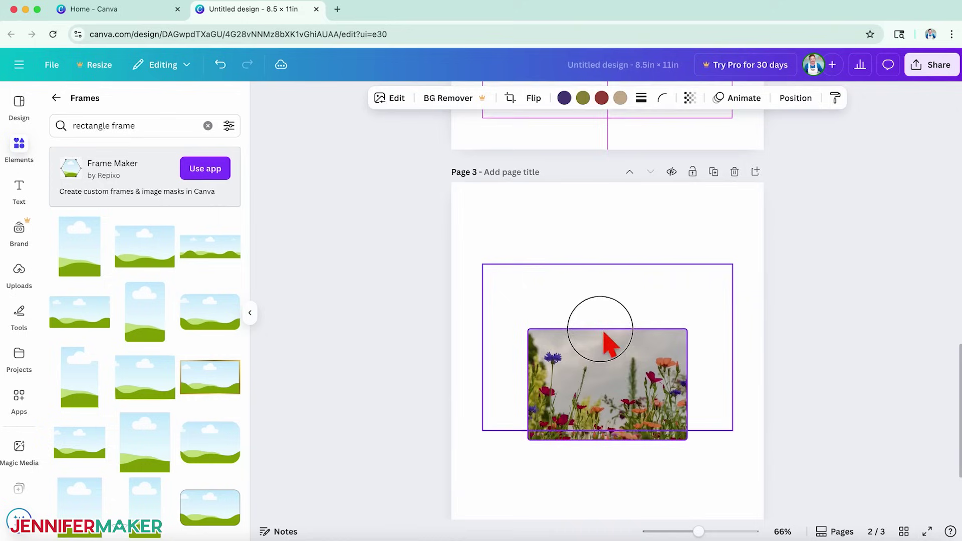
pyautogui.click(571, 353)
pyautogui.moveTo(526, 319); pyautogui.dragTo(481, 282)
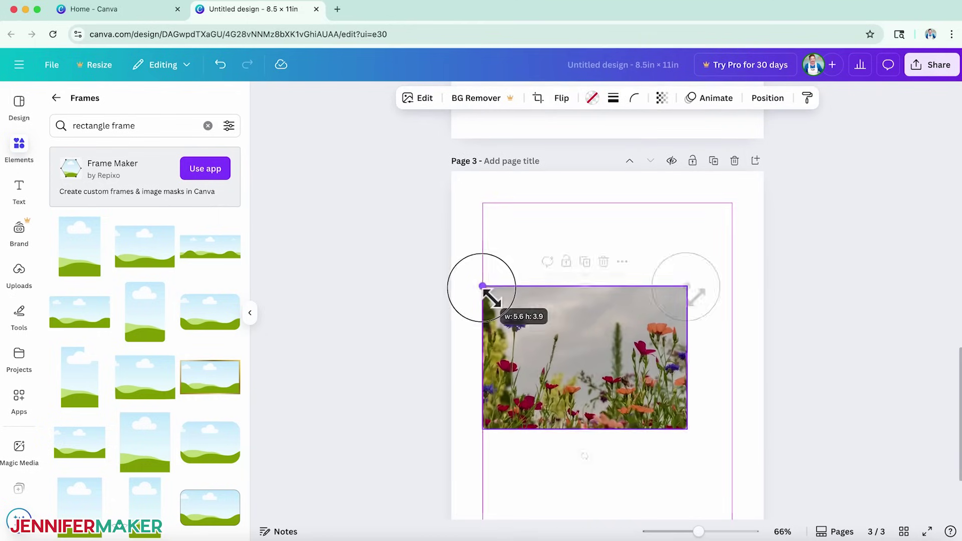
pyautogui.moveTo(722, 282); pyautogui.dragTo(745, 263)
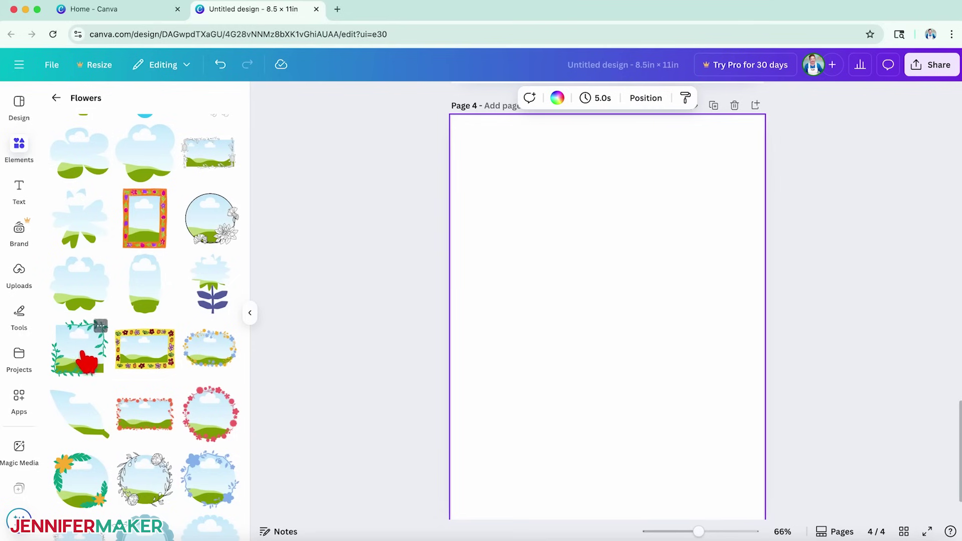
# Step: Fill a new page 4 leafy frame with a smiling sun; drop the two-dog photo into the cloud frame
pyautogui.click(79, 347)
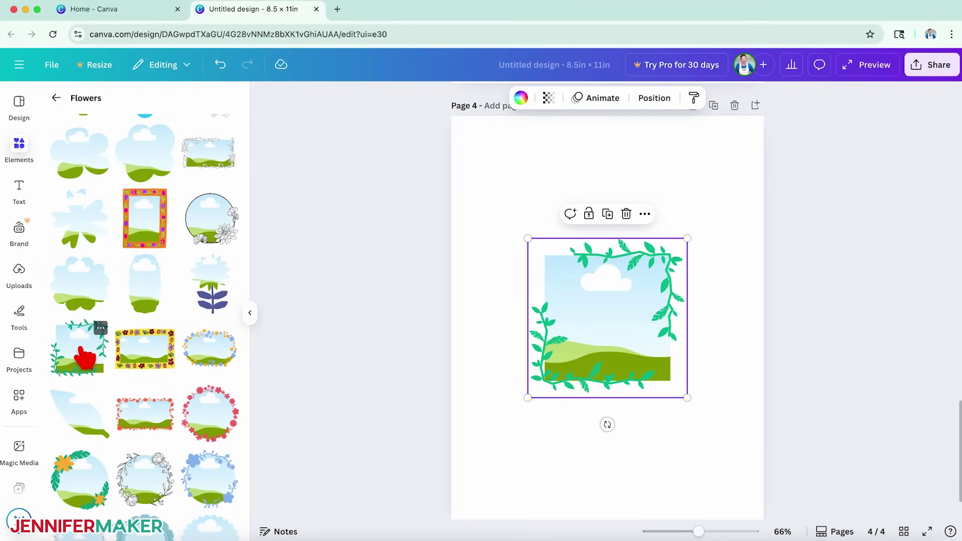
pyautogui.moveTo(96, 334); pyautogui.dragTo(571, 316)
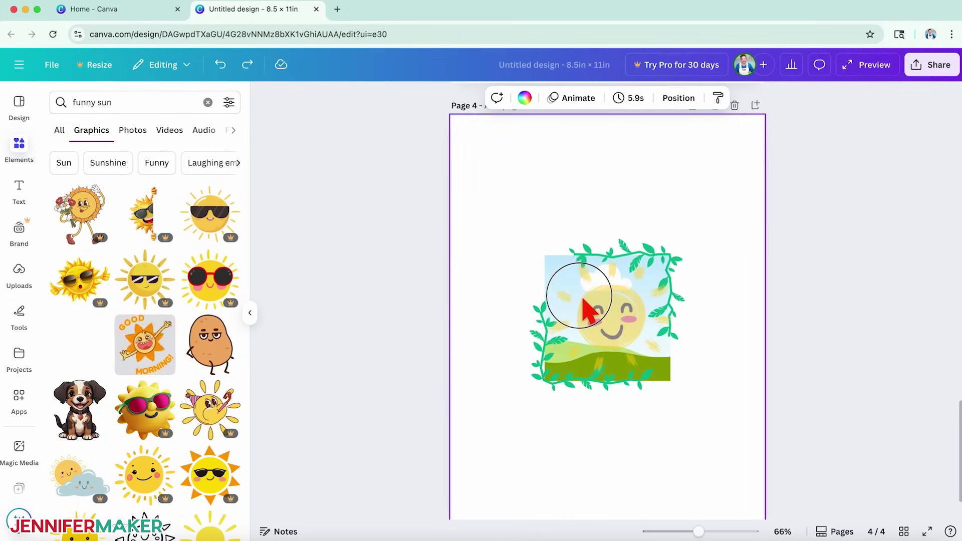
pyautogui.moveTo(556, 300); pyautogui.dragTo(584, 309)
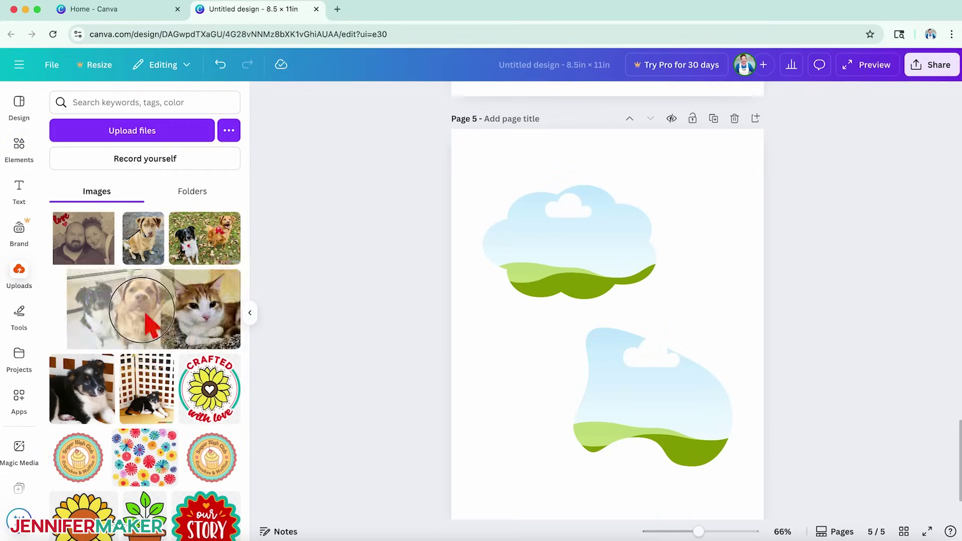
pyautogui.moveTo(101, 308); pyautogui.dragTo(502, 255)
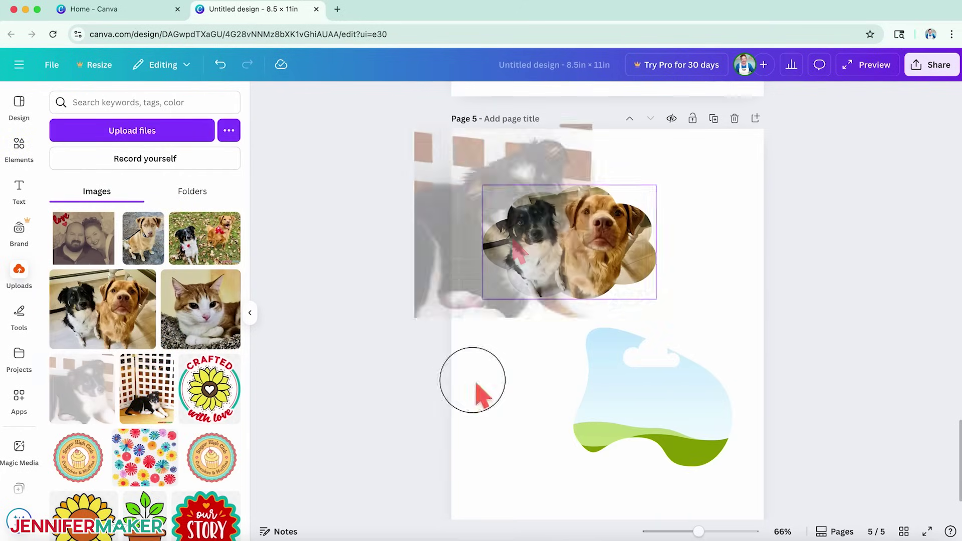
# Step: Put the puppy photo in the blob frame and shift it lower inside the shape
pyautogui.moveTo(82, 389); pyautogui.dragTo(599, 387)
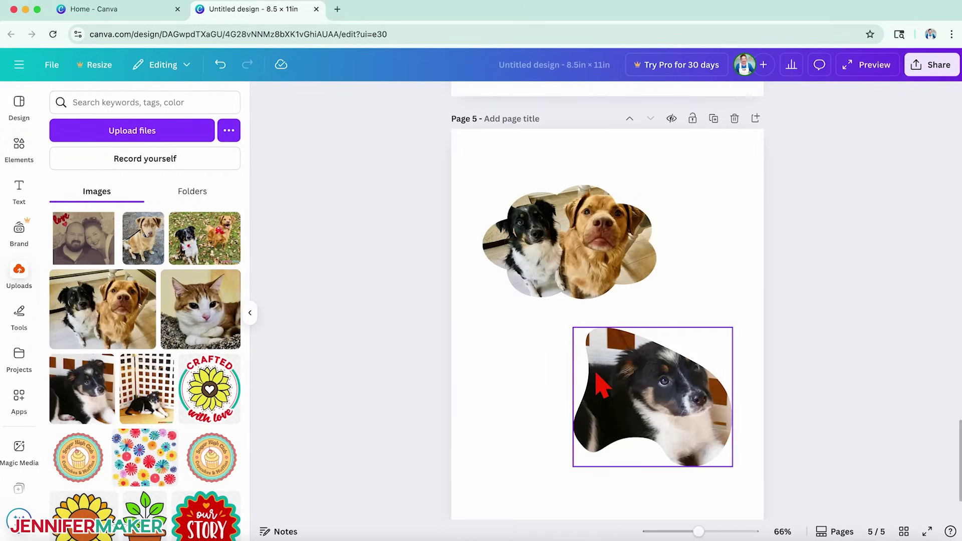
pyautogui.doubleClick(665, 420)
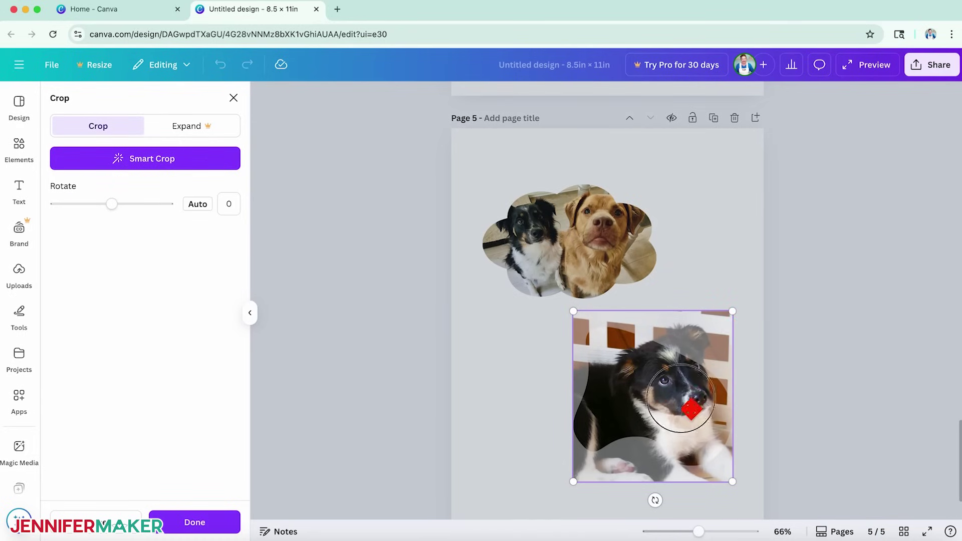
pyautogui.moveTo(690, 409); pyautogui.dragTo(665, 444)
pyautogui.click(716, 289)
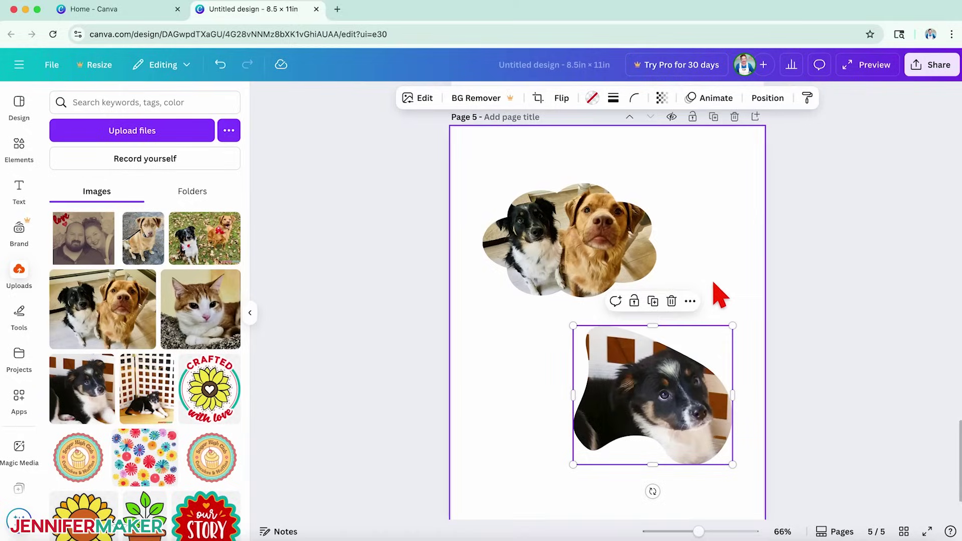
# Step: Enlarge the two-dog photo within the cloud frame and shift it down and left
pyautogui.click(597, 255)
pyautogui.doubleClick(597, 256)
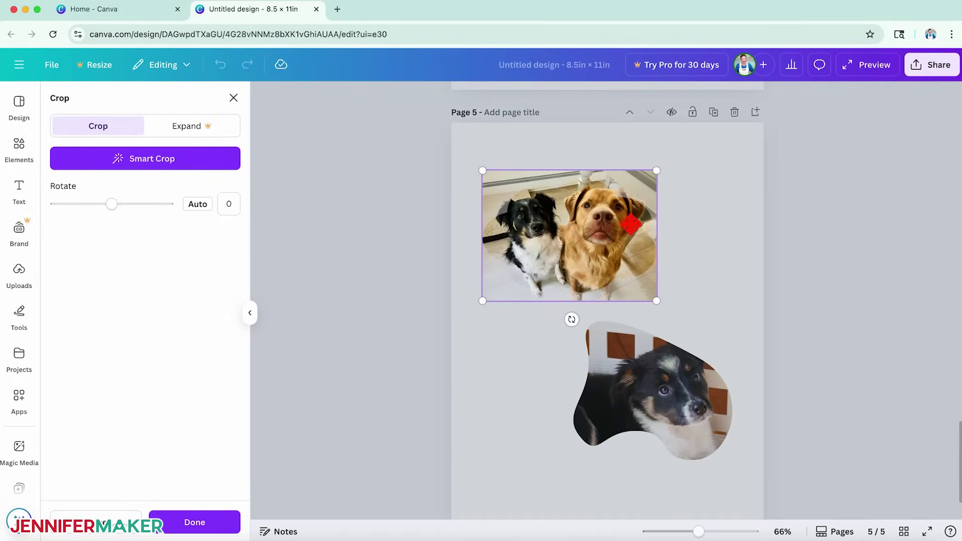
pyautogui.moveTo(657, 171); pyautogui.dragTo(680, 156)
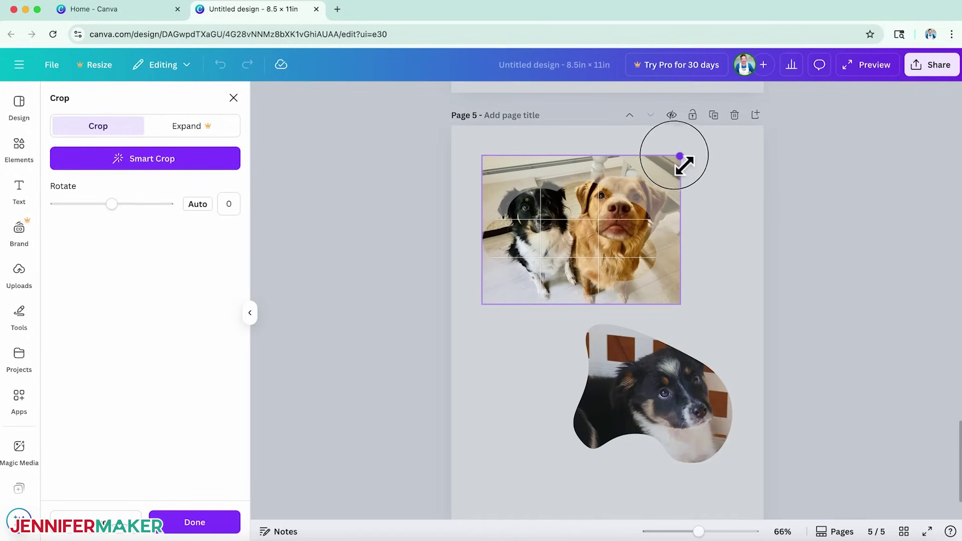
pyautogui.moveTo(590, 237)
pyautogui.mouseDown()
pyautogui.moveTo(579, 273)
pyautogui.moveTo(587, 282)
pyautogui.mouseUp()
pyautogui.click(793, 273)
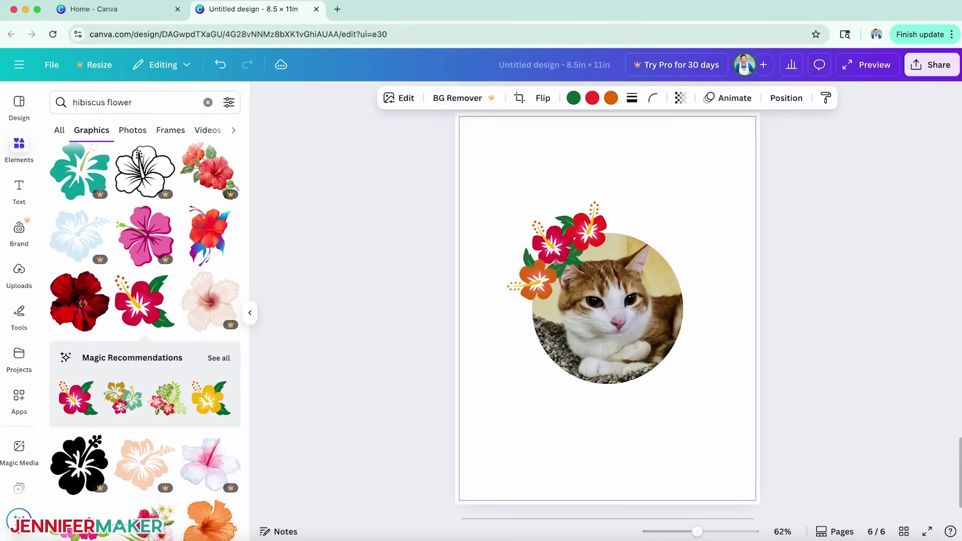
# Step: Check the top-right hibiscus flower's placement, then deselect it
pyautogui.click(588, 229)
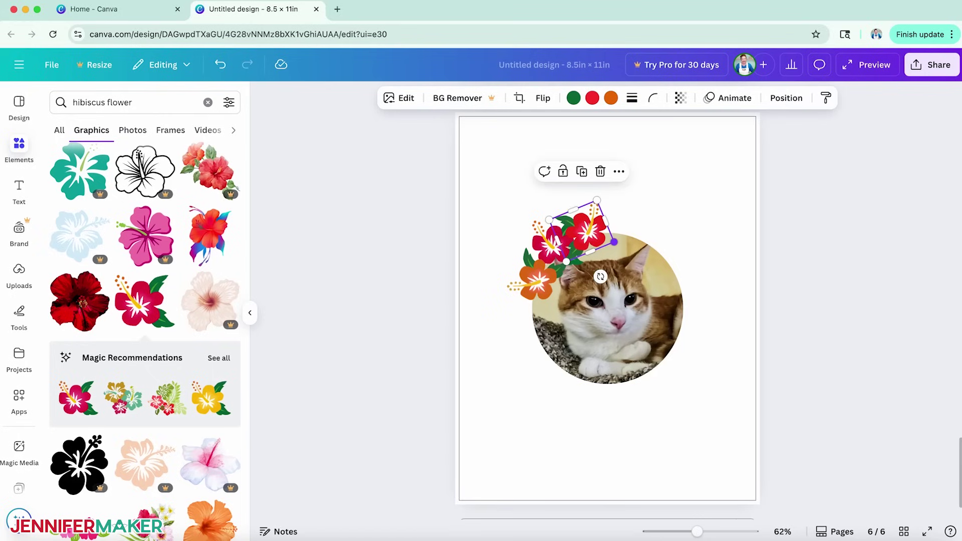
pyautogui.click(816, 308)
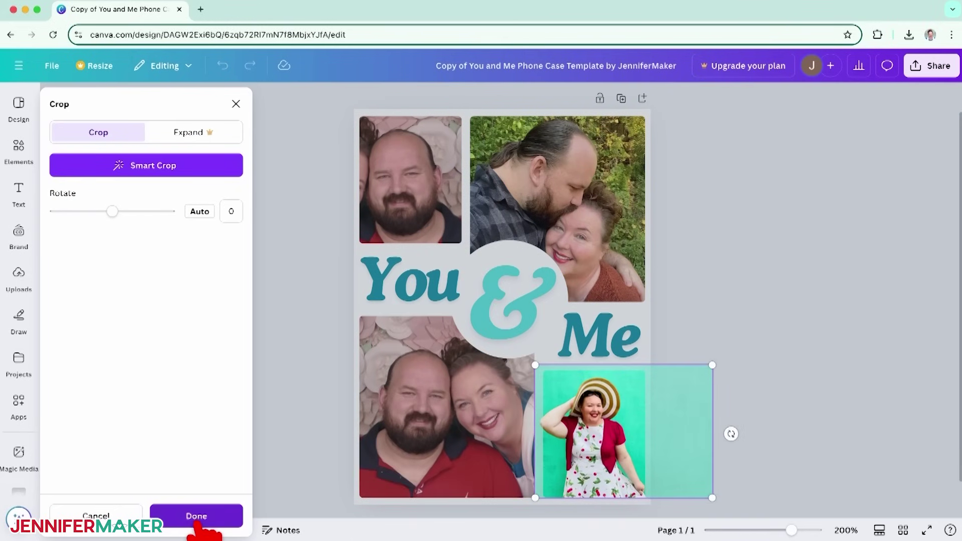
# Step: Confirm the crop, swap a building-site photo into the bottom frame, and raise its layer
pyautogui.press('Return')
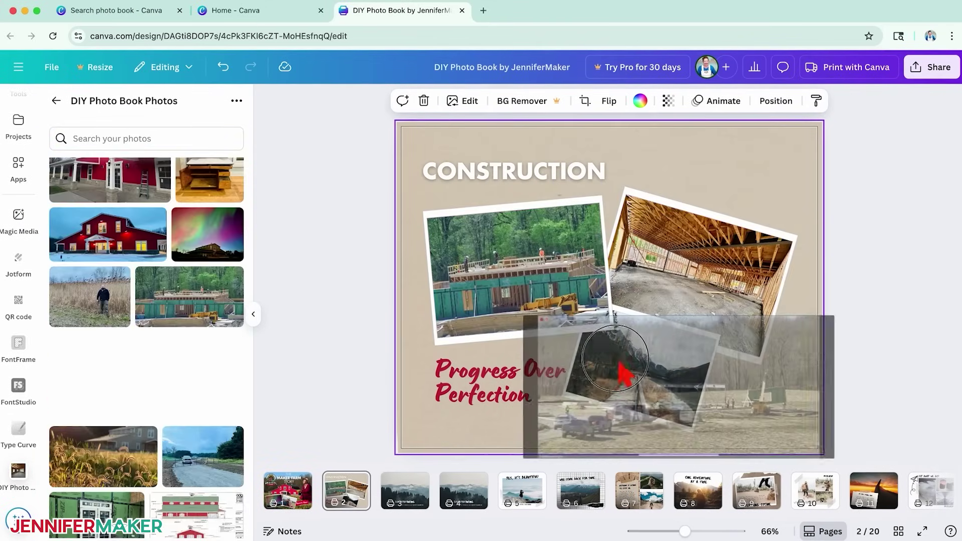
pyautogui.moveTo(622, 375); pyautogui.dragTo(661, 386)
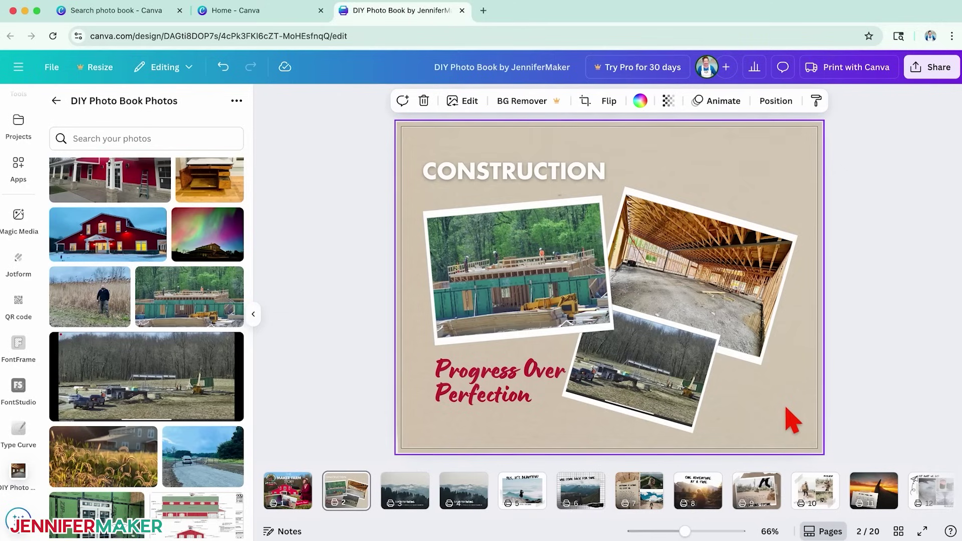
pyautogui.click(769, 101)
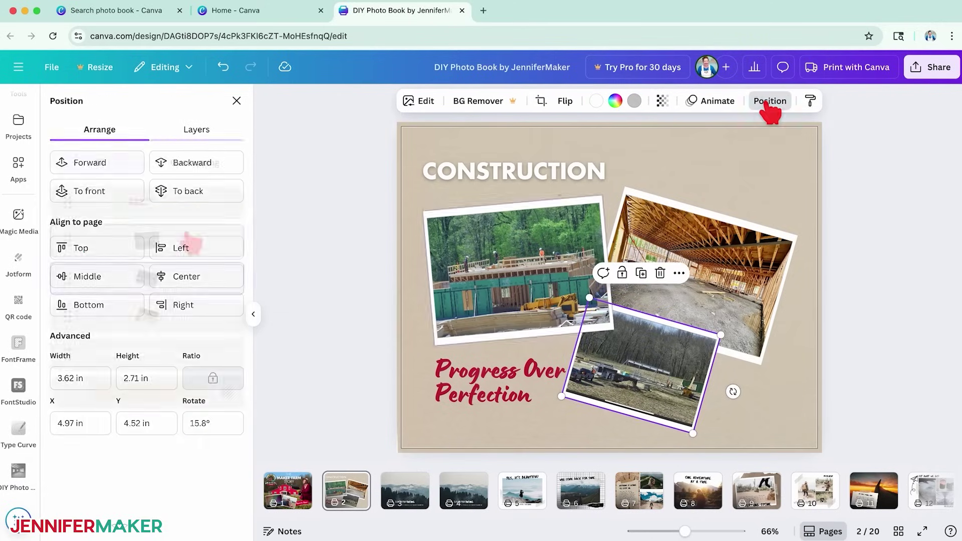
pyautogui.click(196, 130)
pyautogui.moveTo(181, 285)
pyautogui.mouseDown()
pyautogui.moveTo(181, 230)
pyautogui.moveTo(193, 295)
pyautogui.mouseUp()
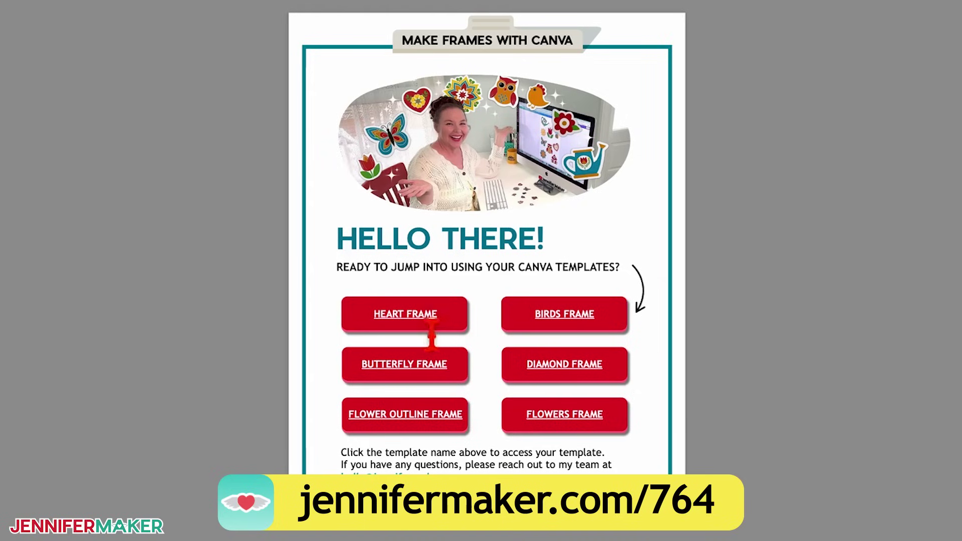
# Step: Follow the PDF's HEART FRAME link and open it in Google Chrome
pyautogui.click(413, 320)
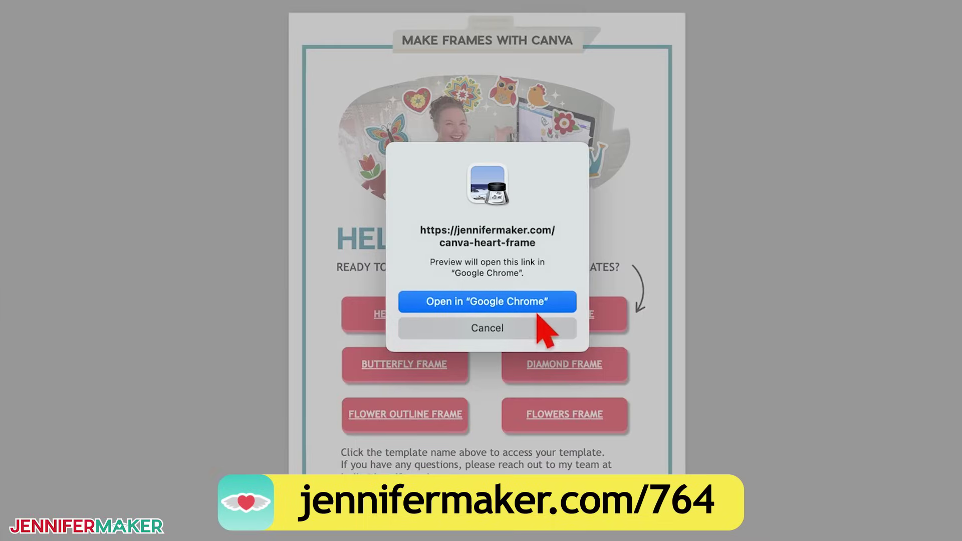
pyautogui.click(545, 304)
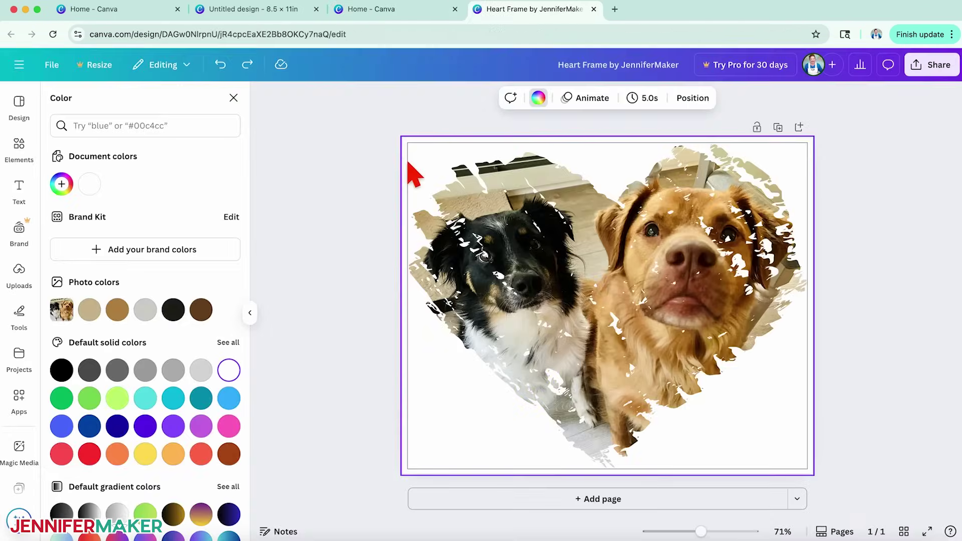
# Step: Make the background turquoise, then enlarge the butterfly-frame dog photo and shift it left
pyautogui.click(146, 398)
pyautogui.click(311, 378)
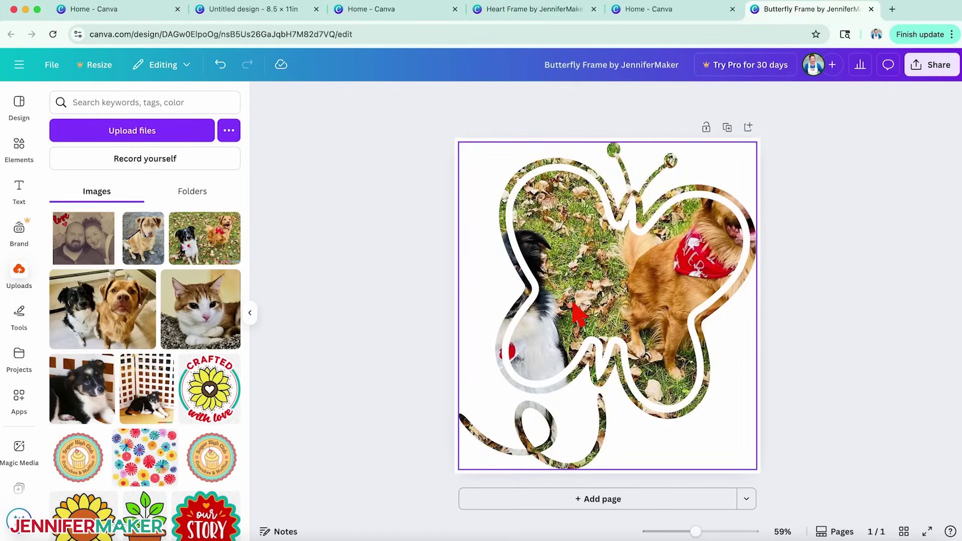
pyautogui.doubleClick(576, 313)
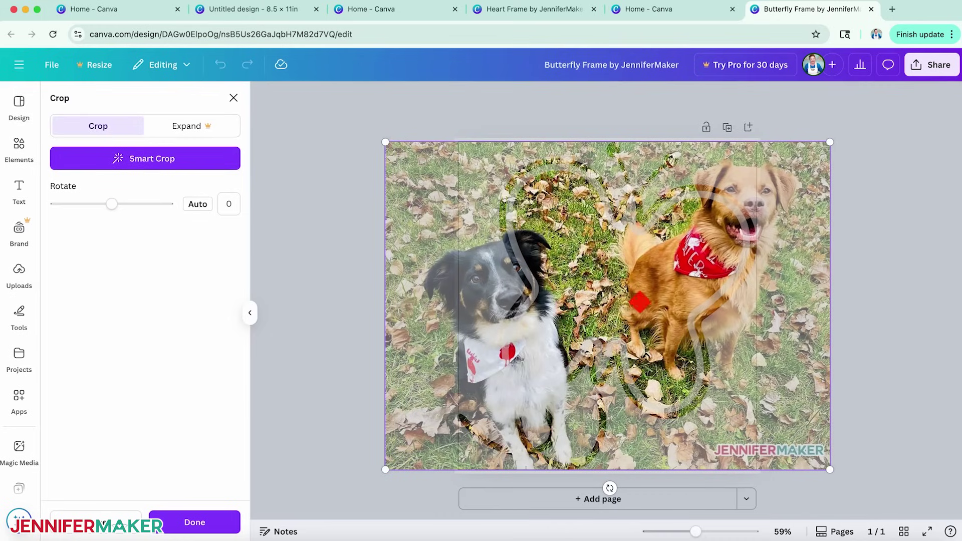
pyautogui.moveTo(639, 302); pyautogui.dragTo(529, 349)
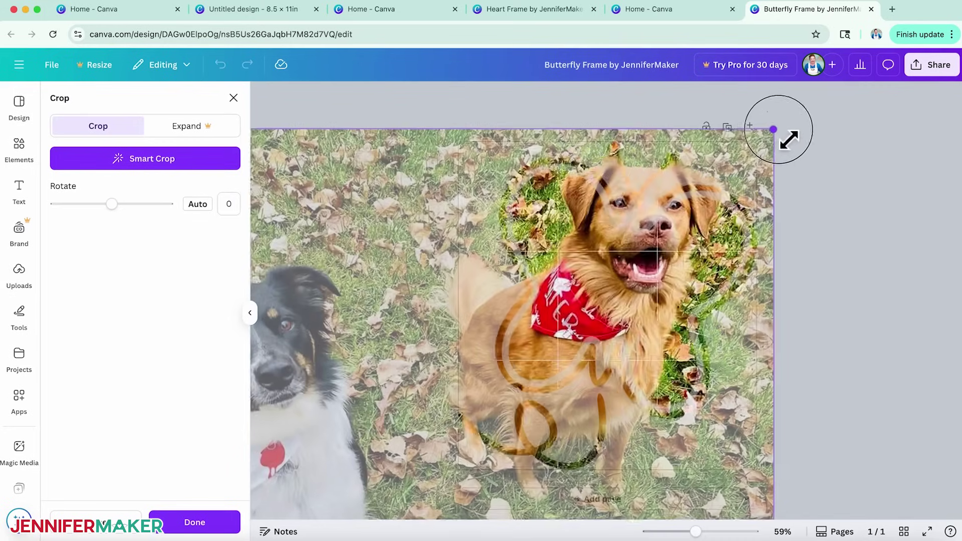
pyautogui.moveTo(767, 146)
pyautogui.mouseDown()
pyautogui.moveTo(887, 85)
pyautogui.moveTo(771, 248)
pyautogui.moveTo(749, 255)
pyautogui.mouseUp()
pyautogui.click(891, 248)
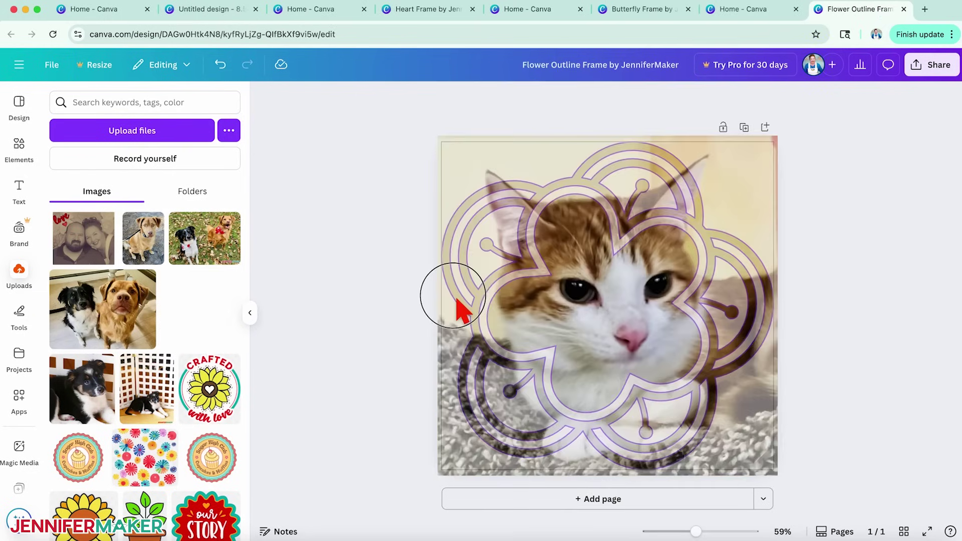
# Step: Fill the flower outline frame with the cat photo and the yellow flower frame with a puppy
pyautogui.moveTo(463, 308); pyautogui.dragTo(460, 314)
pyautogui.click(832, 347)
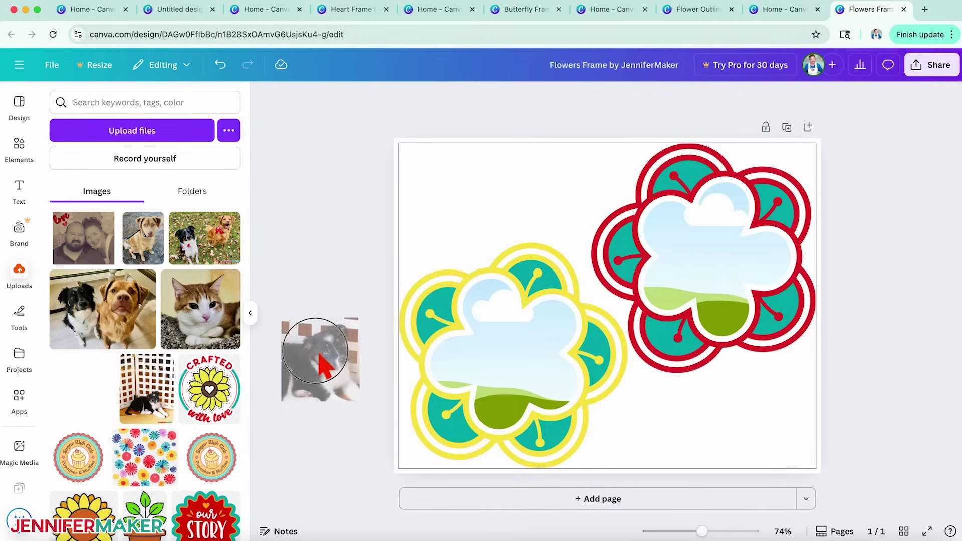
pyautogui.moveTo(81, 388); pyautogui.dragTo(473, 359)
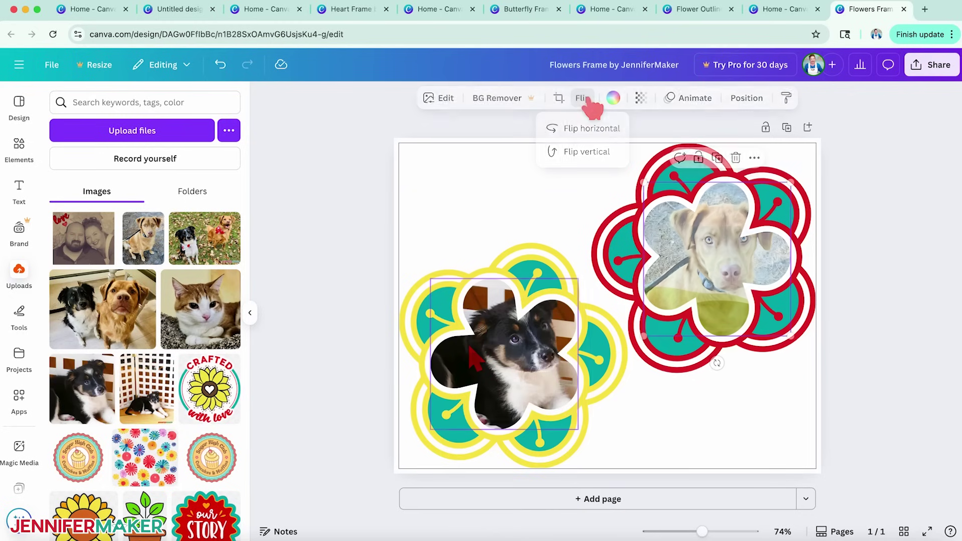
# Step: Flip the red-frame dog horizontally, make the petals light green, and drop a dog into the diamond
pyautogui.click(591, 128)
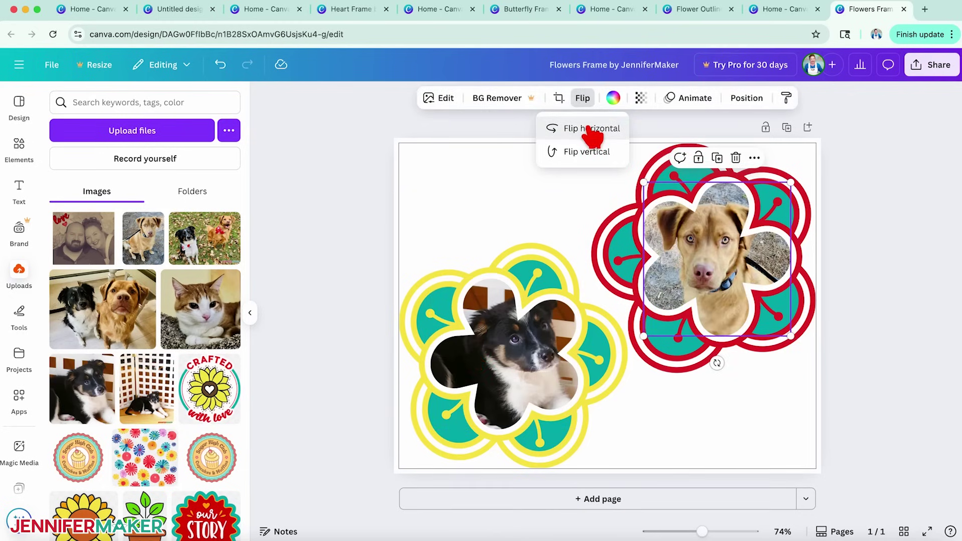
pyautogui.click(89, 431)
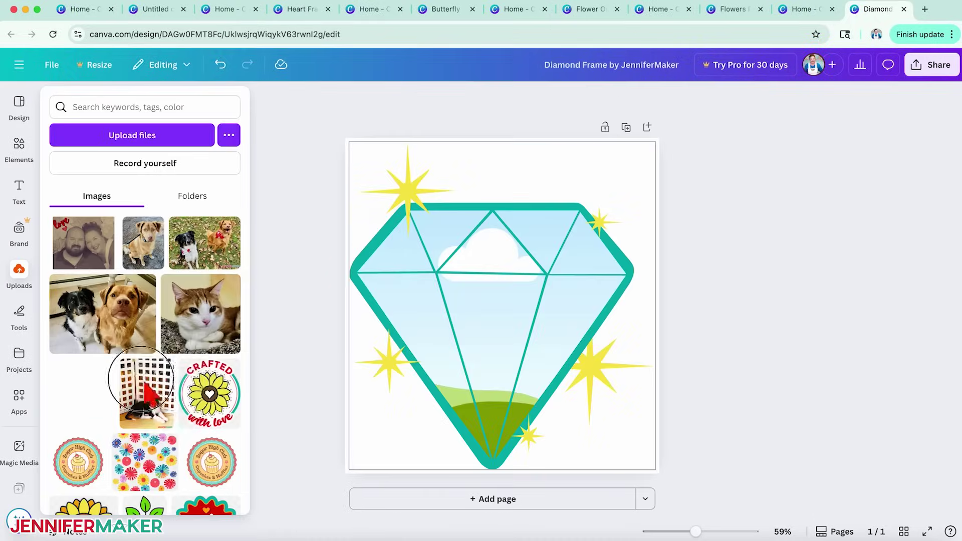
pyautogui.moveTo(147, 392)
pyautogui.mouseDown()
pyautogui.moveTo(454, 237)
pyautogui.moveTo(376, 308)
pyautogui.mouseUp()
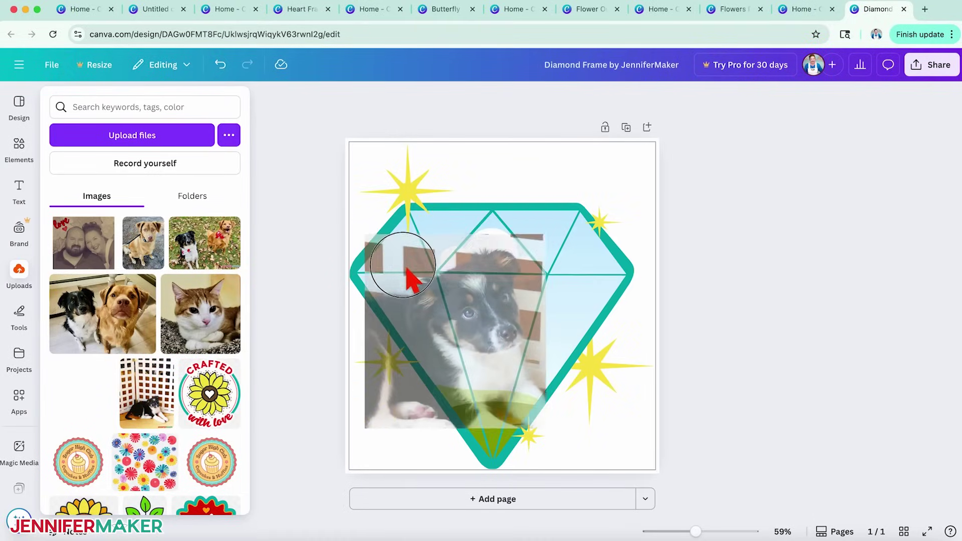
# Step: Undo the trial dog photo and move the sky-filled diamond layer to the top
pyautogui.moveTo(376, 308); pyautogui.dragTo(464, 269)
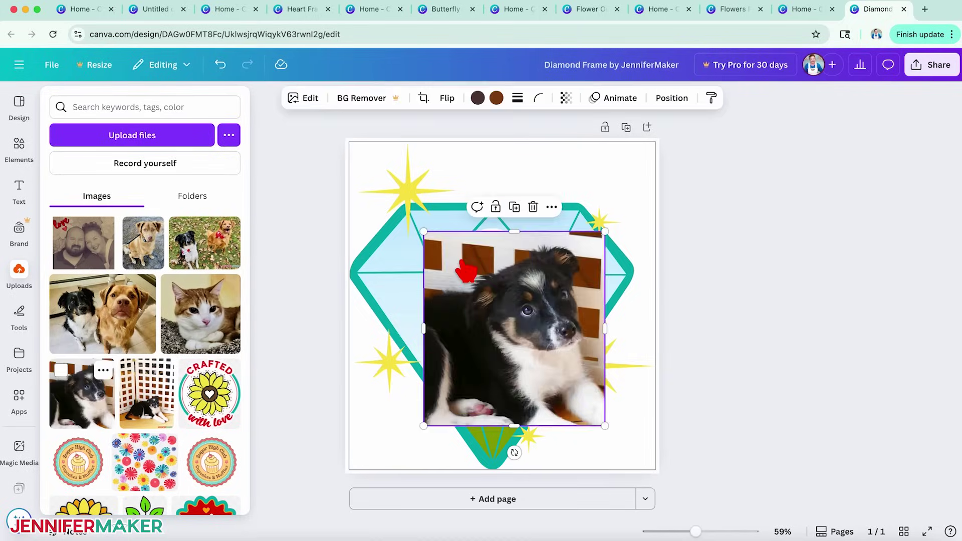
pyautogui.press('cmd+z')
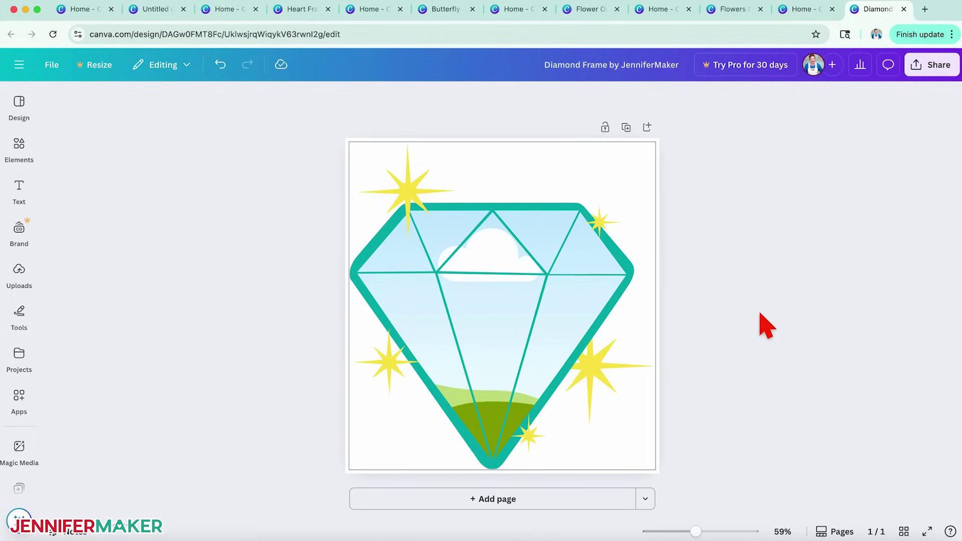
pyautogui.click(638, 280)
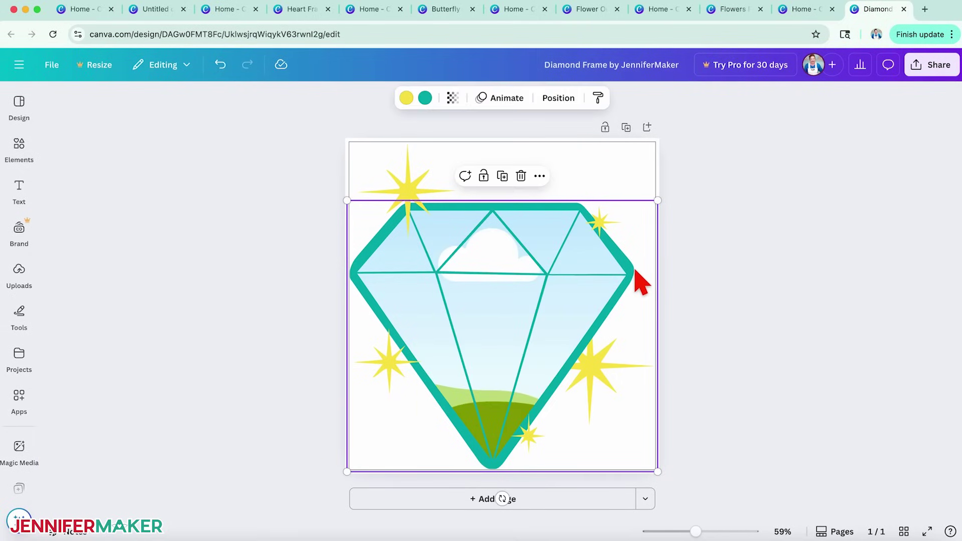
pyautogui.click(558, 97)
pyautogui.click(194, 130)
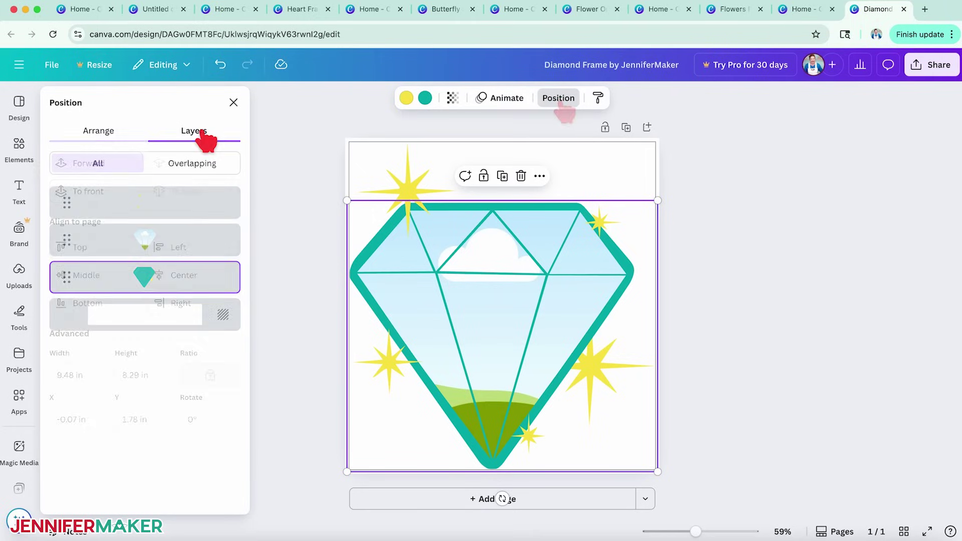
pyautogui.moveTo(187, 244)
pyautogui.mouseDown()
pyautogui.moveTo(173, 191)
pyautogui.moveTo(178, 199)
pyautogui.mouseUp()
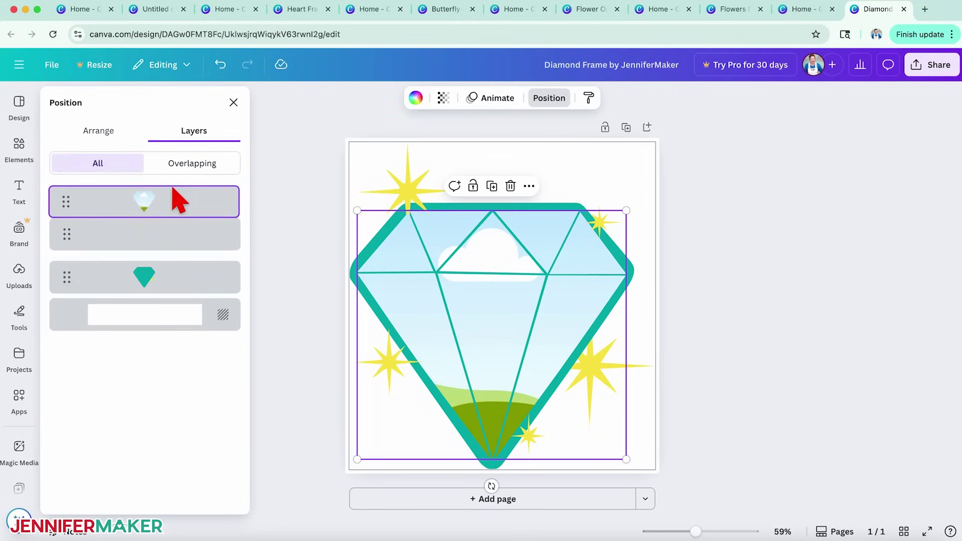
pyautogui.click(234, 103)
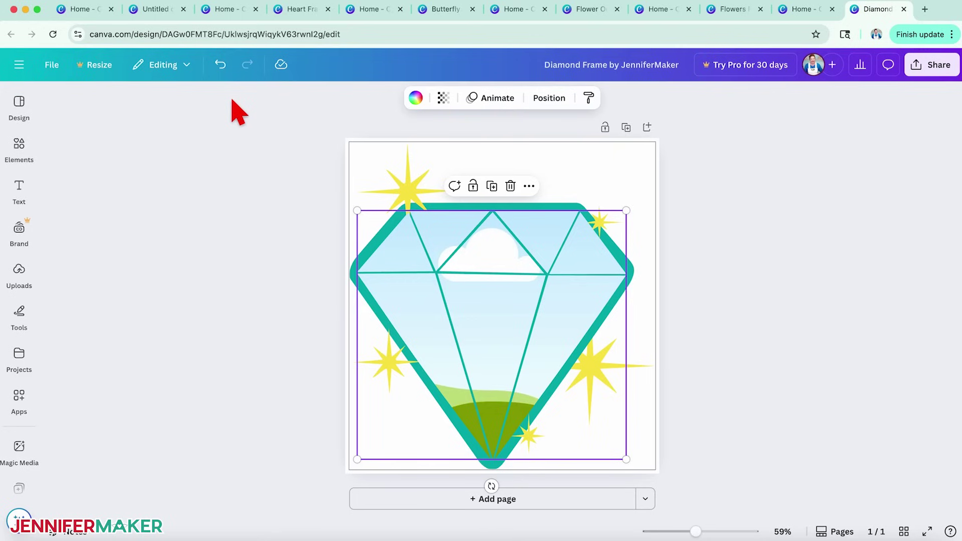
# Step: Place the dogs-in-leaves upload in the diamond and centre the black-and-white dog
pyautogui.click(19, 275)
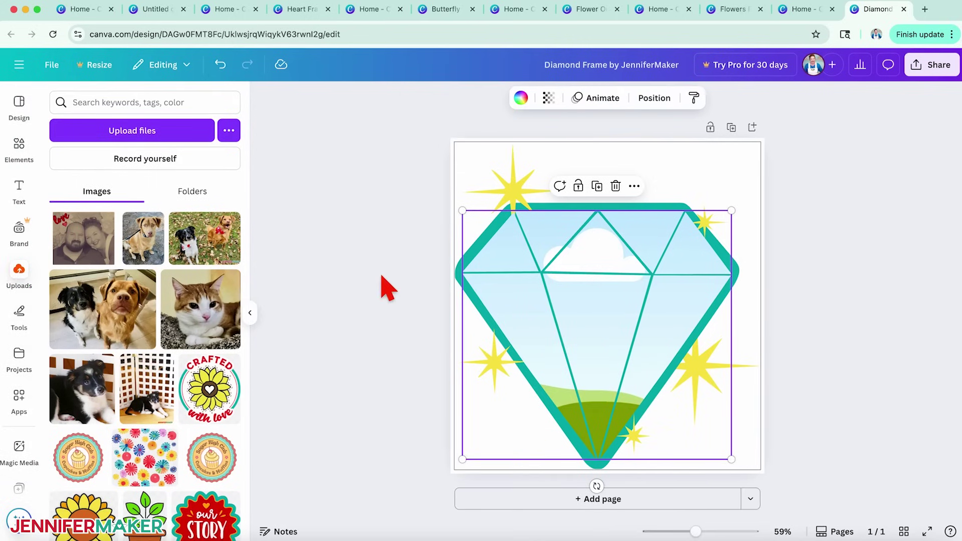
pyautogui.click(387, 287)
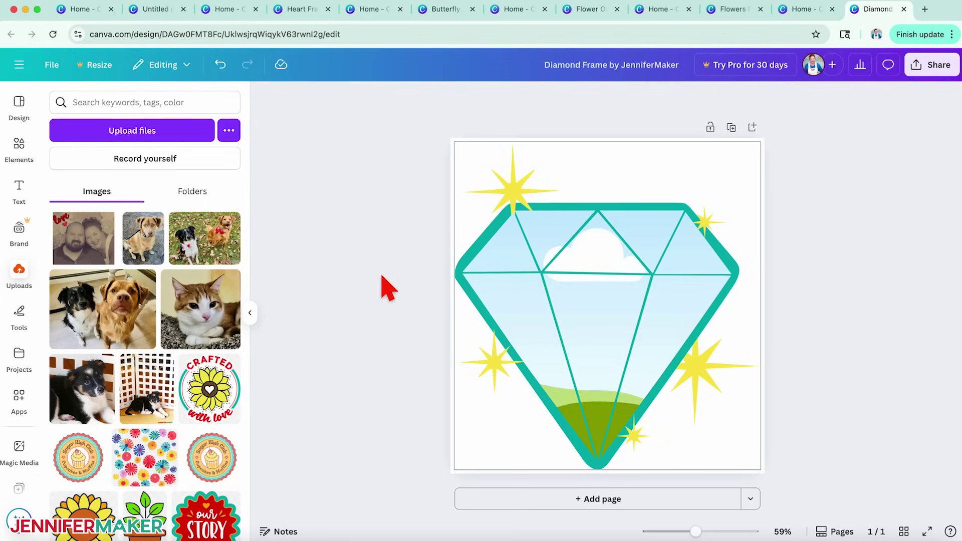
pyautogui.moveTo(197, 239); pyautogui.dragTo(521, 289)
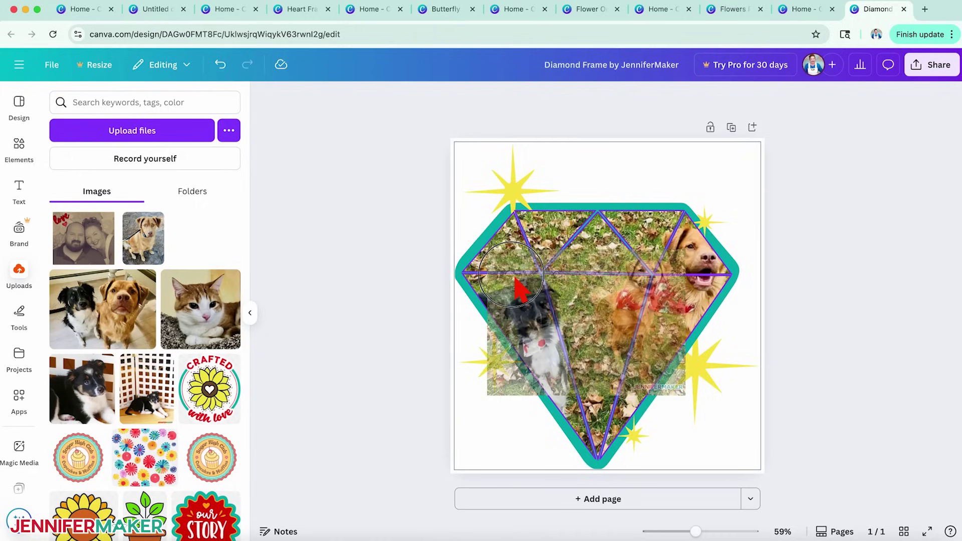
pyautogui.doubleClick(539, 323)
pyautogui.moveTo(518, 271)
pyautogui.mouseDown()
pyautogui.moveTo(462, 274)
pyautogui.moveTo(533, 276)
pyautogui.mouseUp()
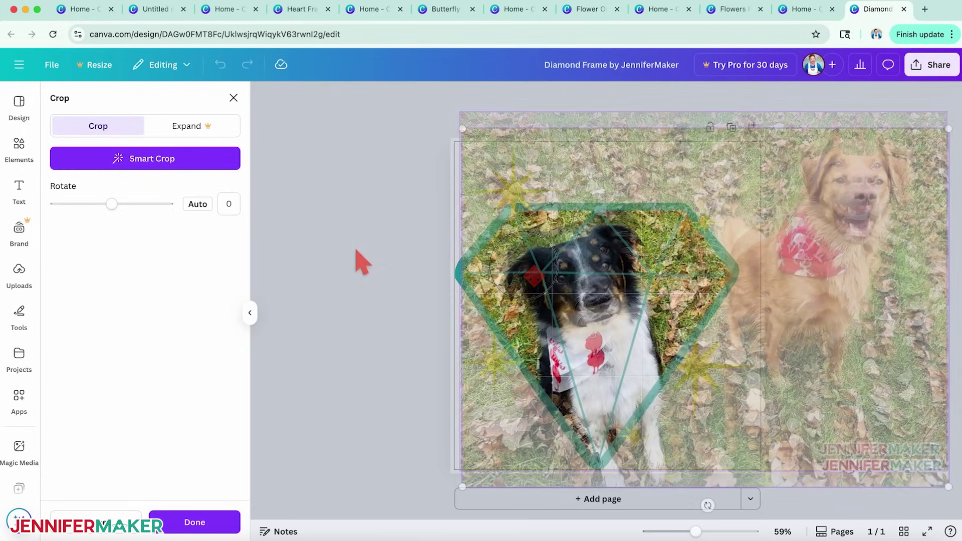
pyautogui.click(353, 248)
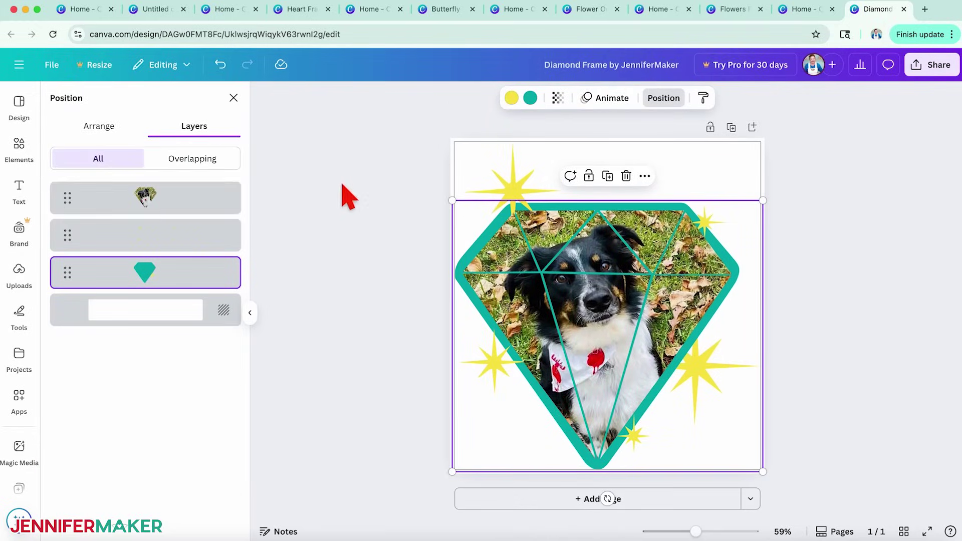
# Step: Bring the sparkles layer above the photo and check the sparkles' current colour
pyautogui.moveTo(174, 236); pyautogui.dragTo(181, 194)
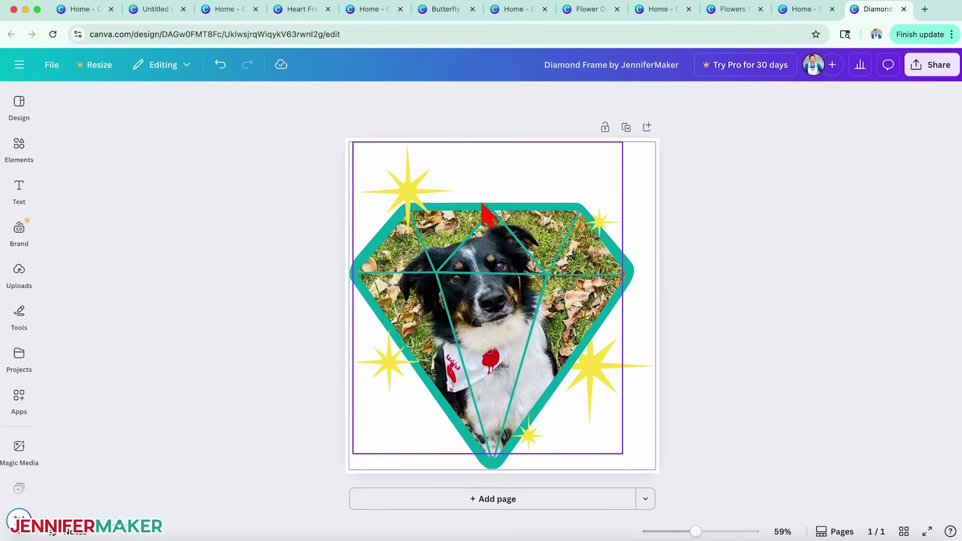
pyautogui.click(415, 203)
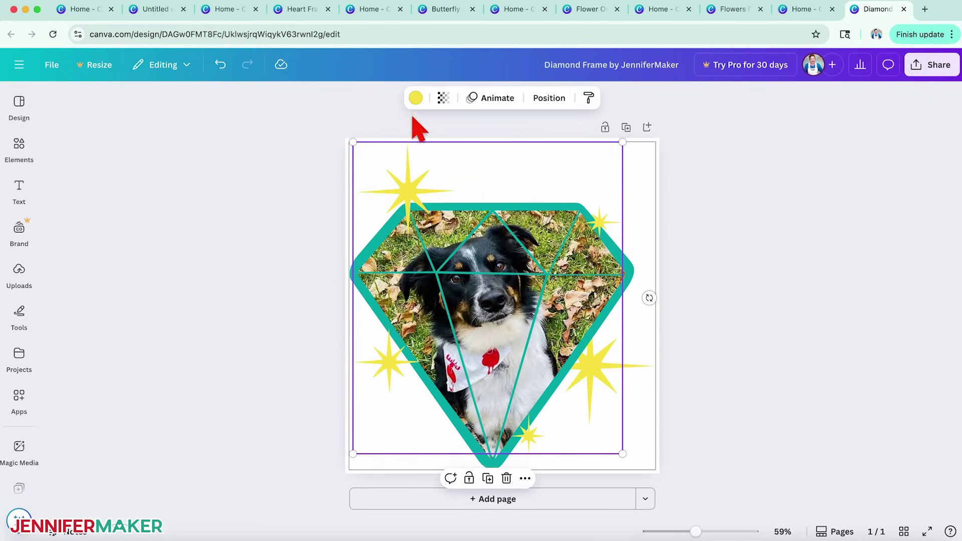
pyautogui.click(416, 98)
pyautogui.click(61, 188)
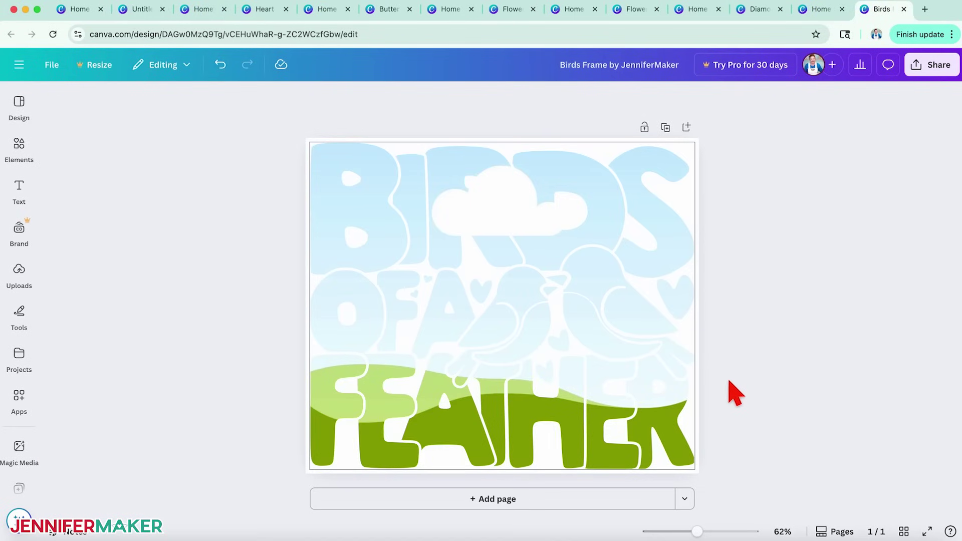
# Step: Drop the dogs-on-couch upload into the Birds of a Feather lettering, then try a swirly abstract fill
pyautogui.click(19, 275)
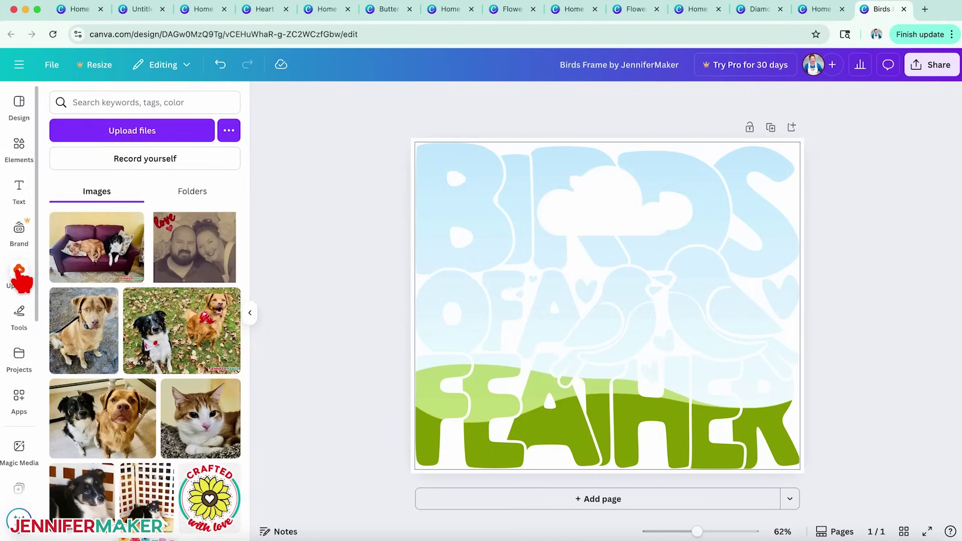
pyautogui.moveTo(91, 248); pyautogui.dragTo(448, 285)
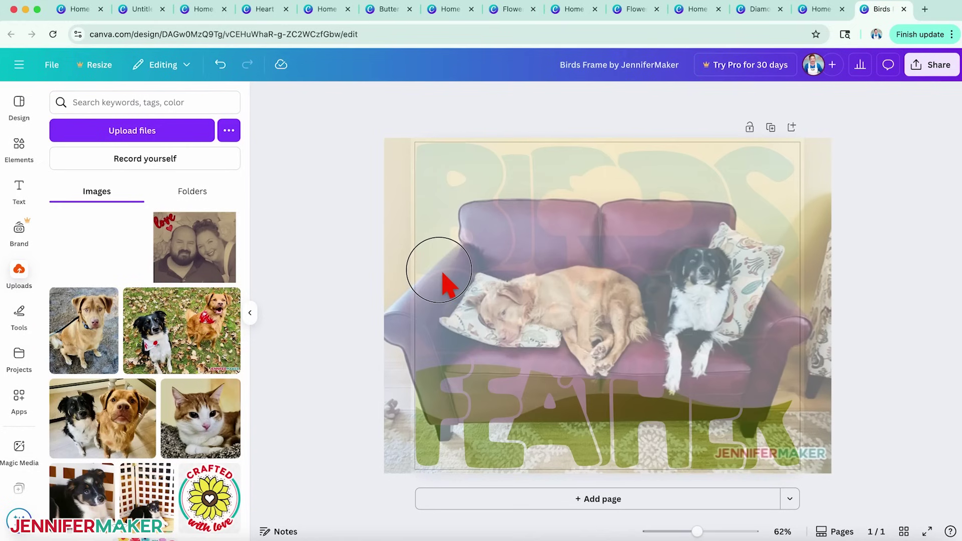
pyautogui.moveTo(444, 284); pyautogui.dragTo(447, 285)
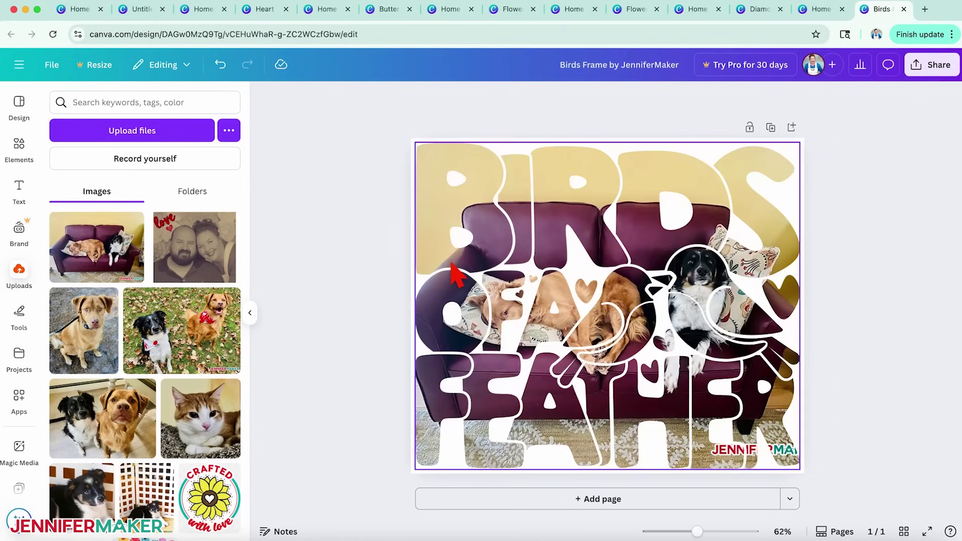
pyautogui.click(891, 411)
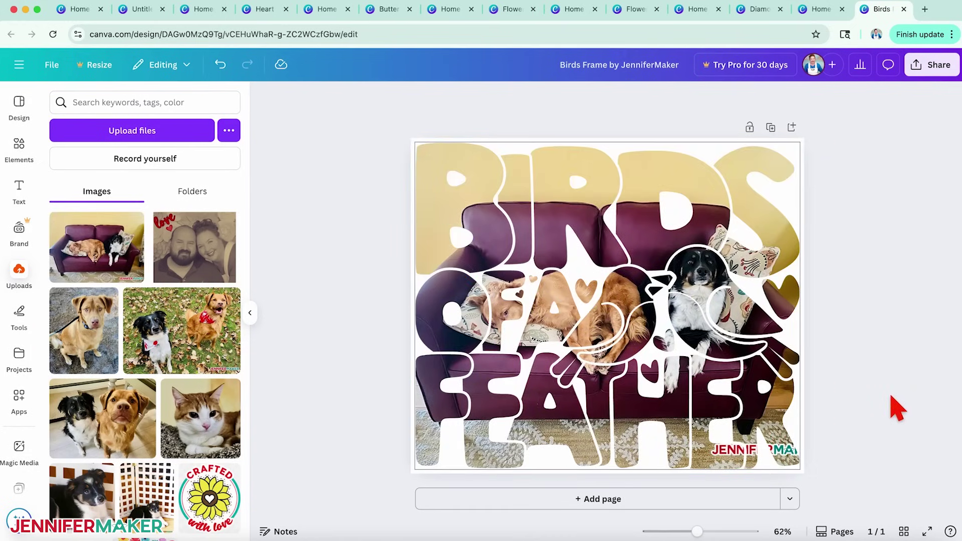
pyautogui.click(250, 313)
pyautogui.click(531, 351)
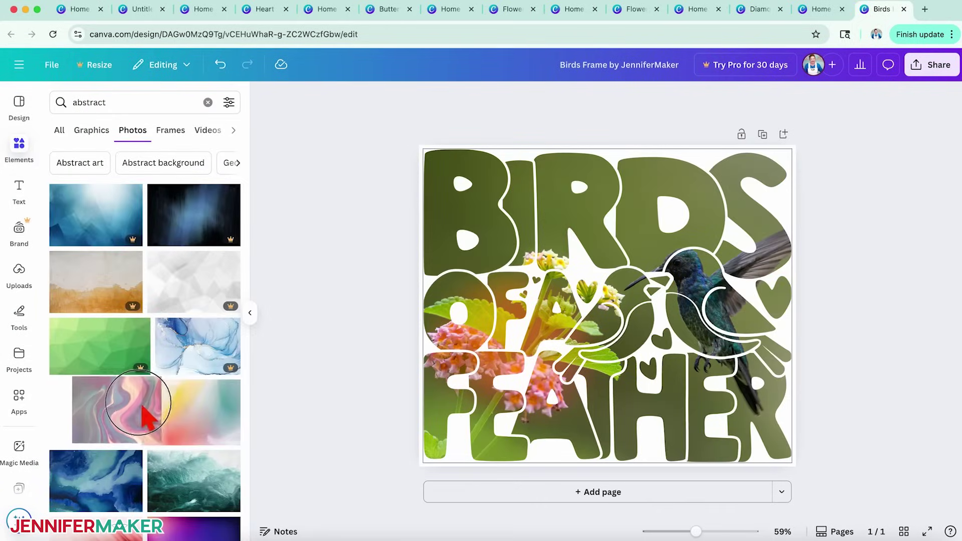
pyautogui.moveTo(95, 412); pyautogui.dragTo(459, 361)
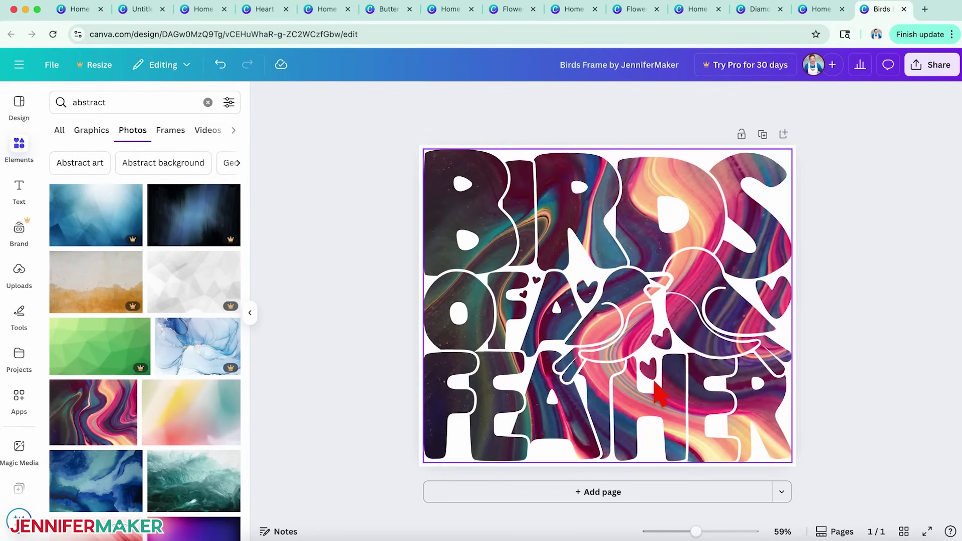
# Step: Preview the yellow-orange abstract photo in the Birds of a Feather frame
pyautogui.click(864, 424)
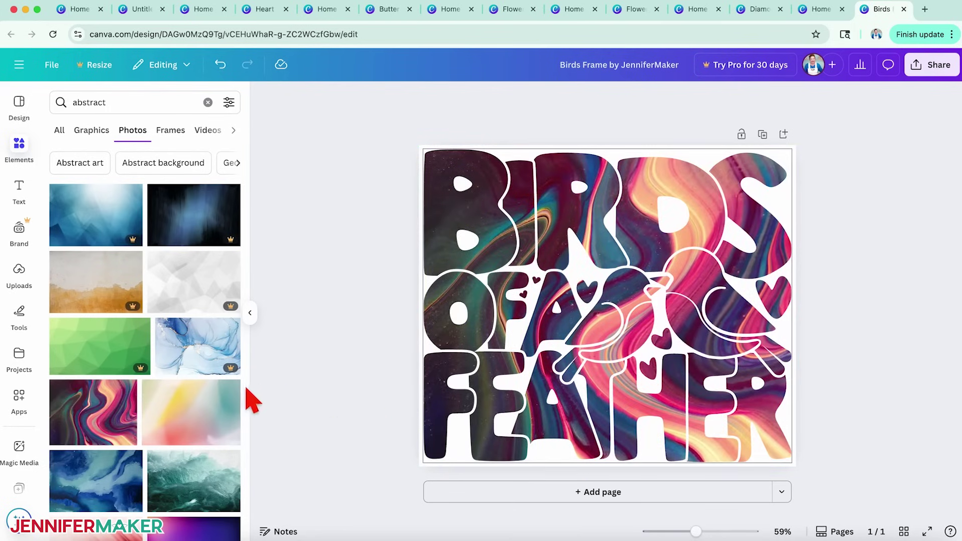
pyautogui.scroll(-5, 180, 395)
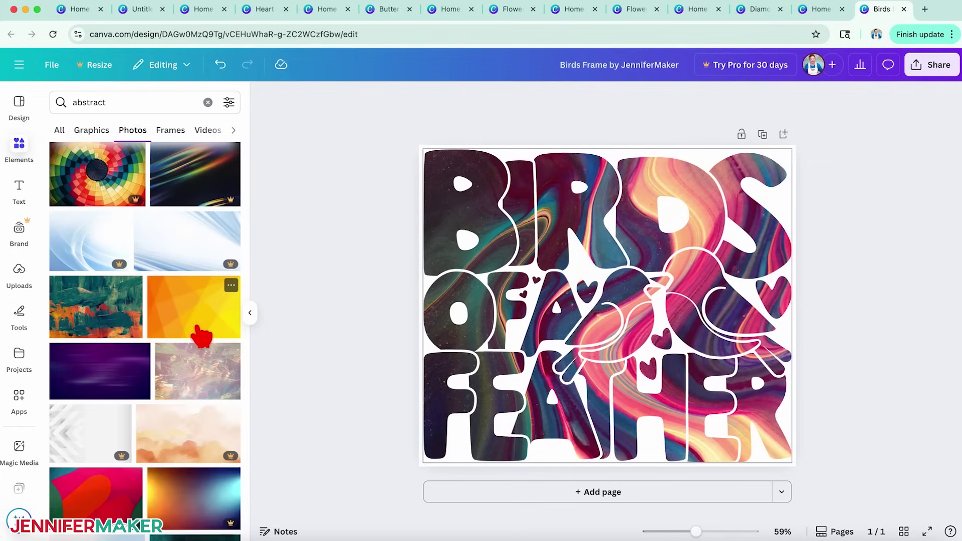
pyautogui.moveTo(199, 331); pyautogui.dragTo(452, 349)
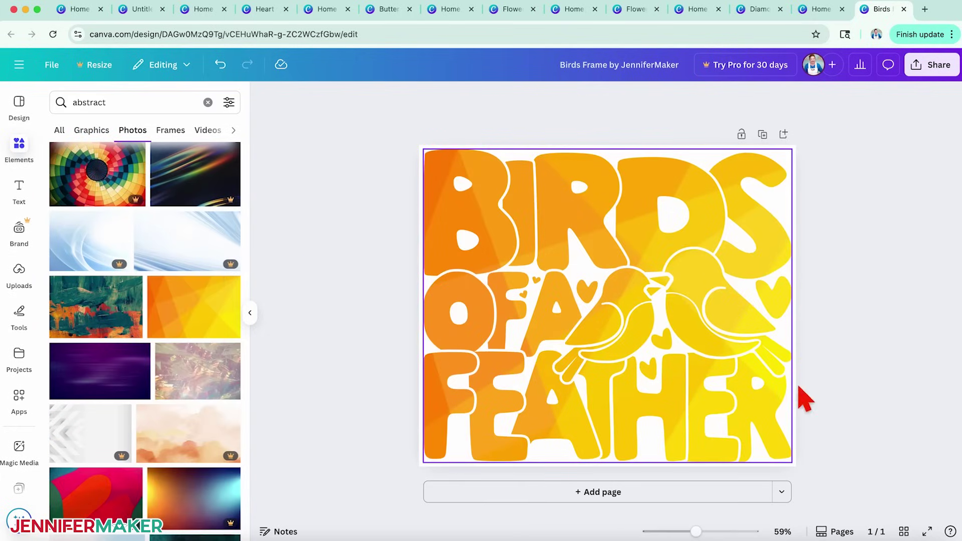
pyautogui.click(869, 385)
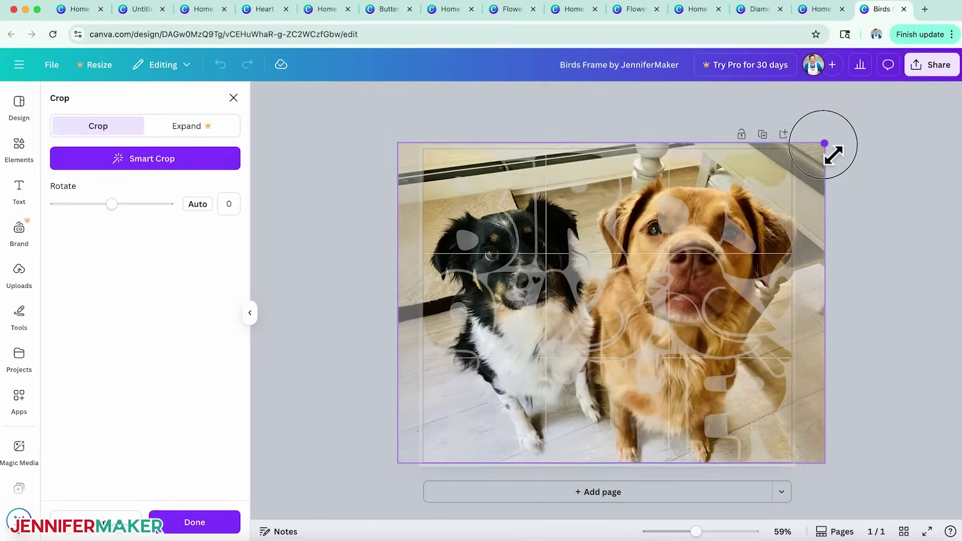
# Step: Enlarge and shift the two-dogs photo so both faces fill the letters, then apply
pyautogui.moveTo(758, 346); pyautogui.dragTo(688, 372)
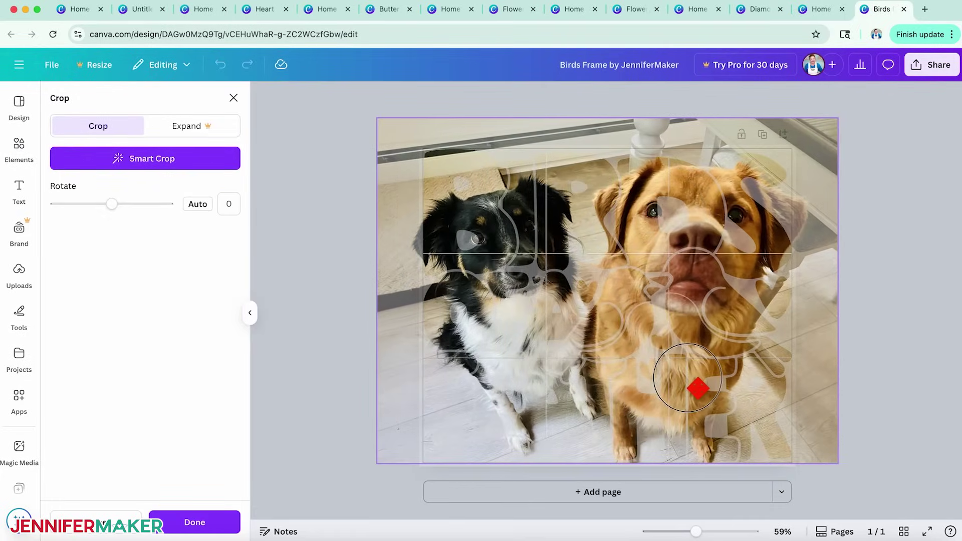
pyautogui.moveTo(688, 372); pyautogui.dragTo(665, 376)
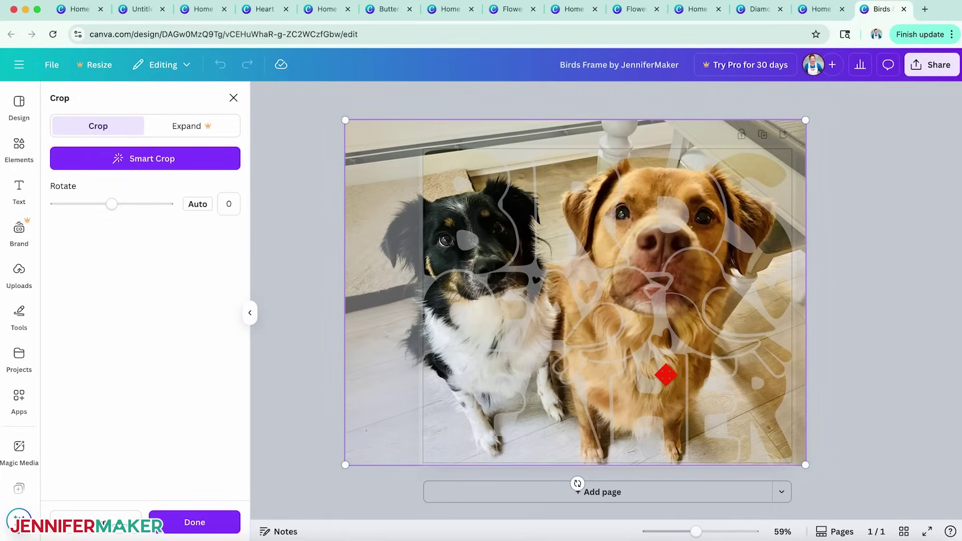
pyautogui.click(883, 383)
pyautogui.click(895, 371)
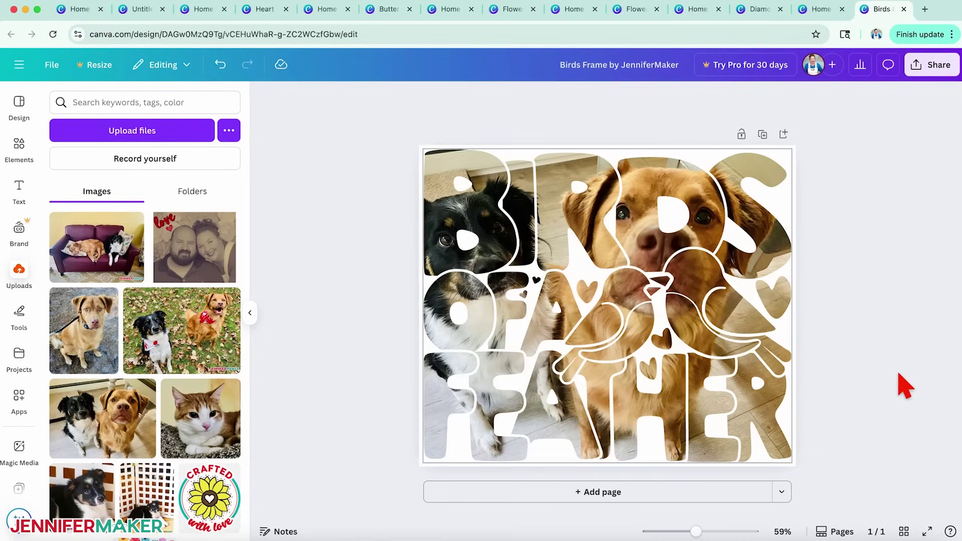
pyautogui.click(249, 312)
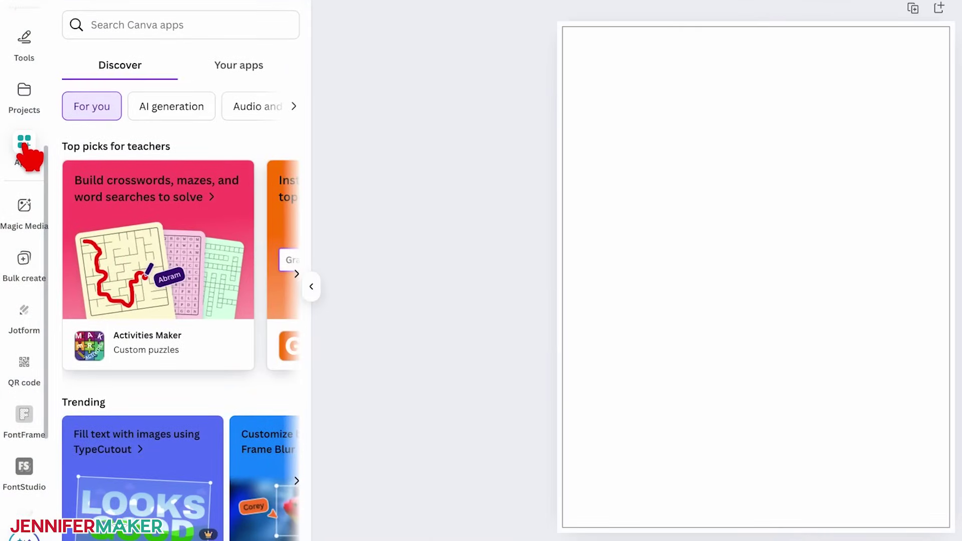
# Step: Launch the Frame Maker app and turn off grid snapping
pyautogui.click(85, 80)
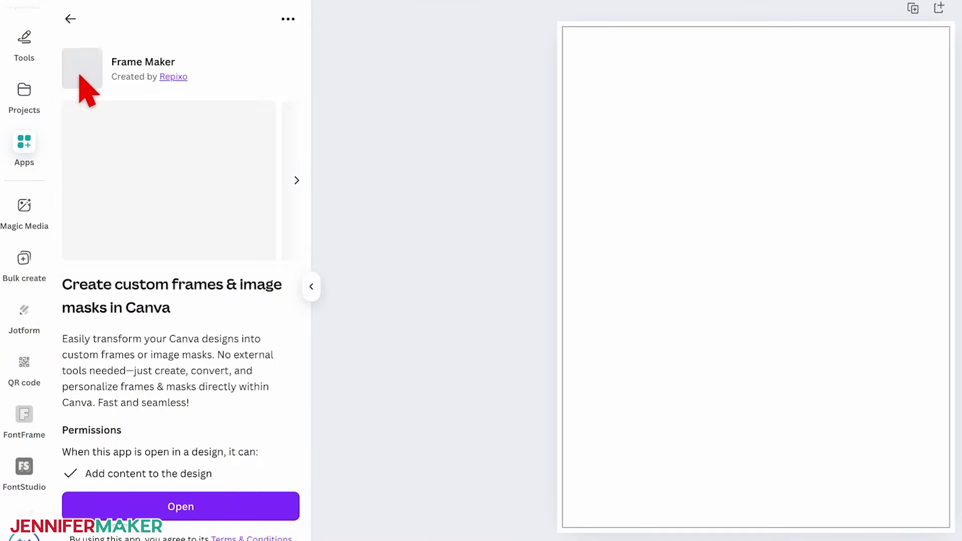
pyautogui.click(234, 512)
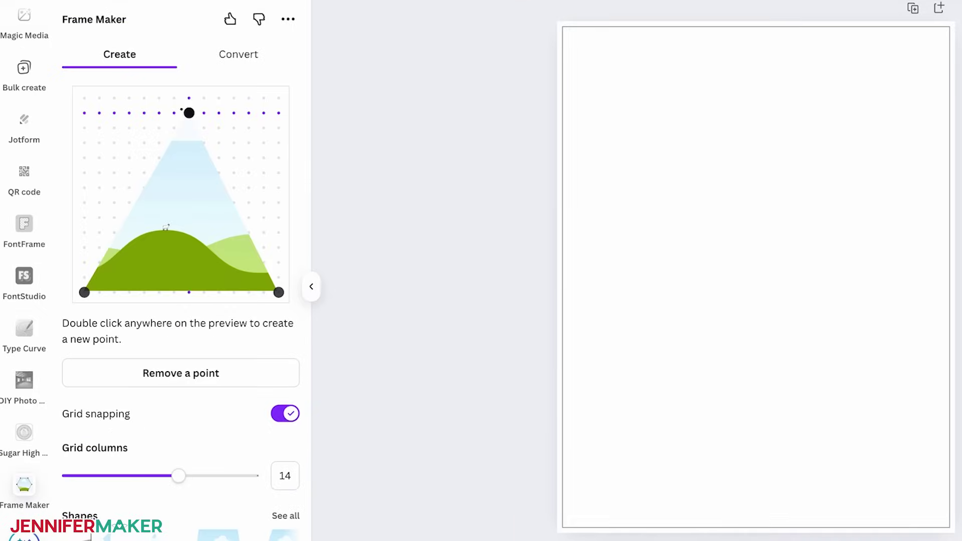
pyautogui.moveTo(189, 112); pyautogui.dragTo(189, 172)
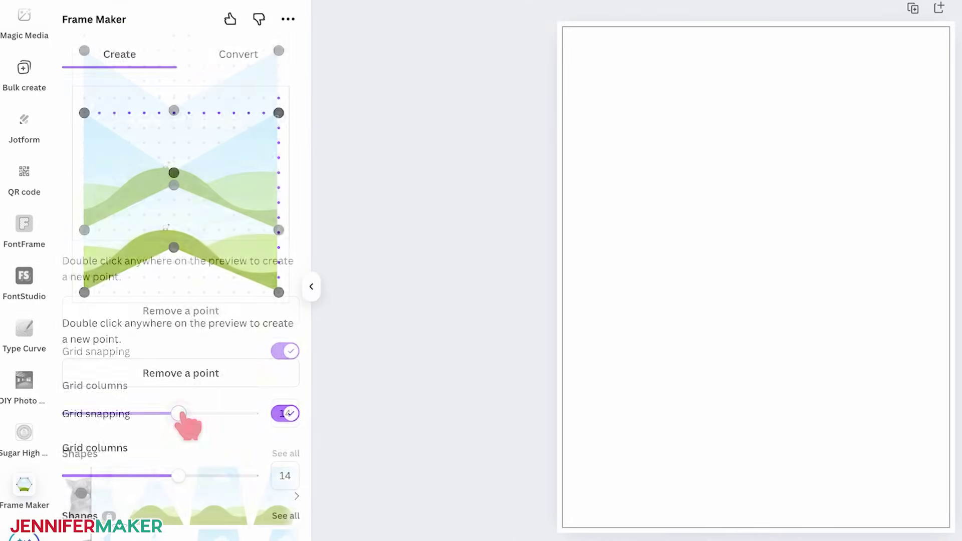
pyautogui.moveTo(178, 413); pyautogui.dragTo(228, 413)
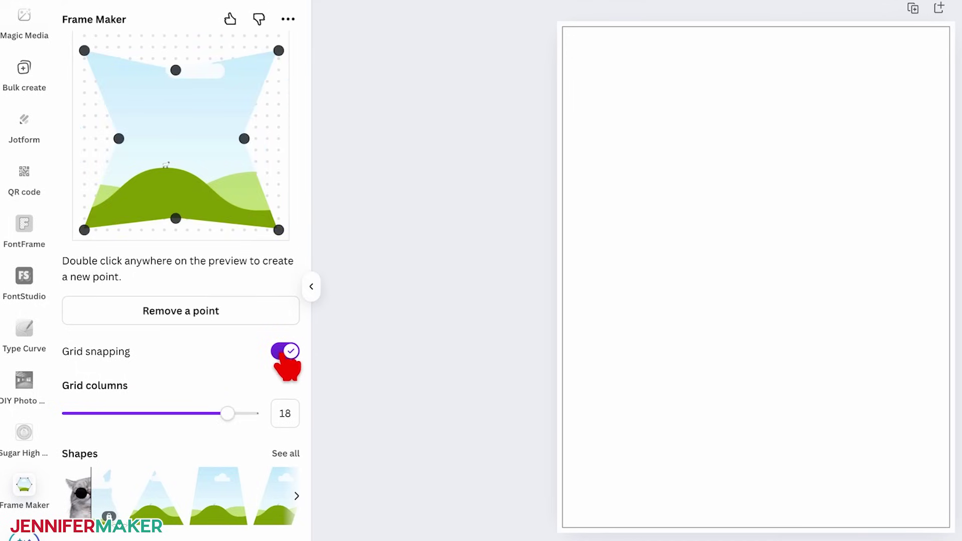
pyautogui.click(285, 351)
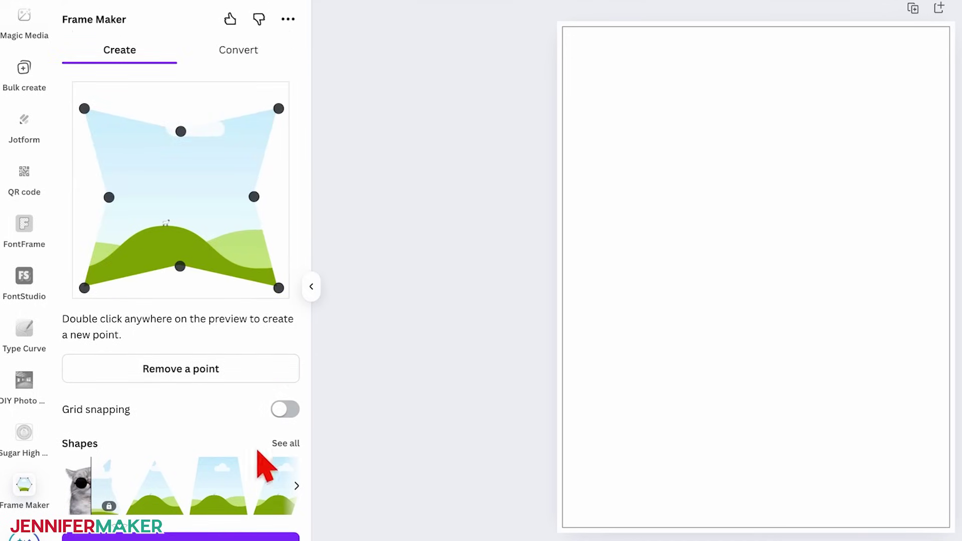
# Step: Build a custom star frame by dragging its points, and add it to the page
pyautogui.click(285, 444)
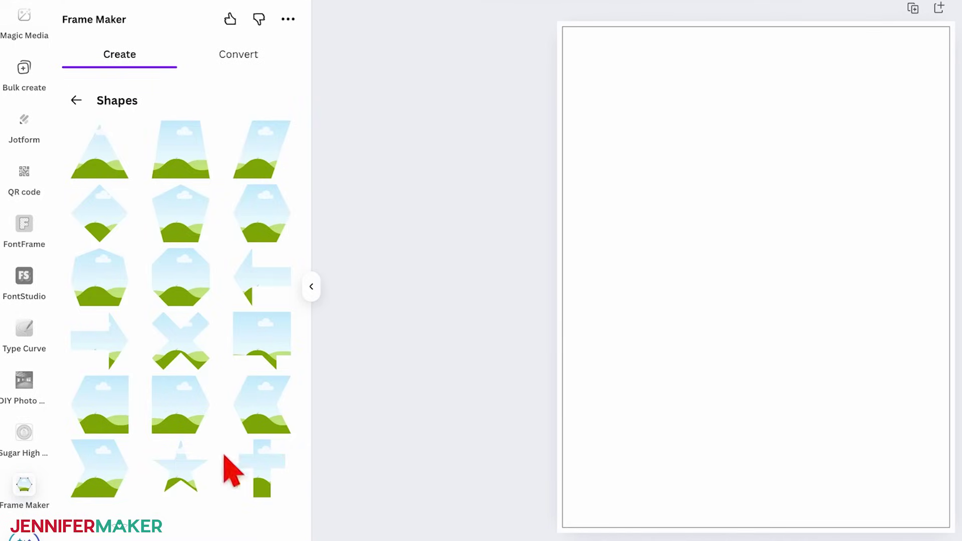
pyautogui.click(180, 470)
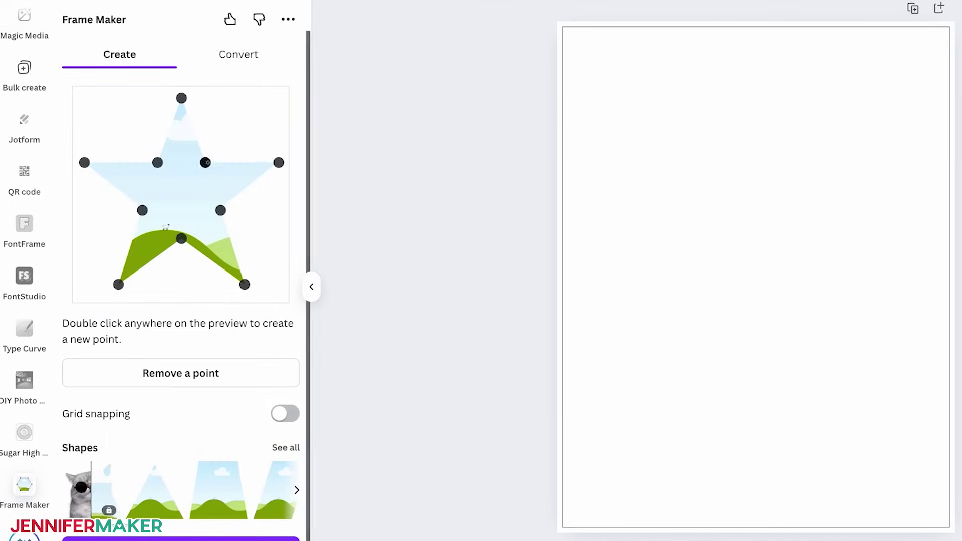
pyautogui.moveTo(205, 161); pyautogui.dragTo(222, 154)
pyautogui.moveTo(157, 163); pyautogui.dragTo(148, 143)
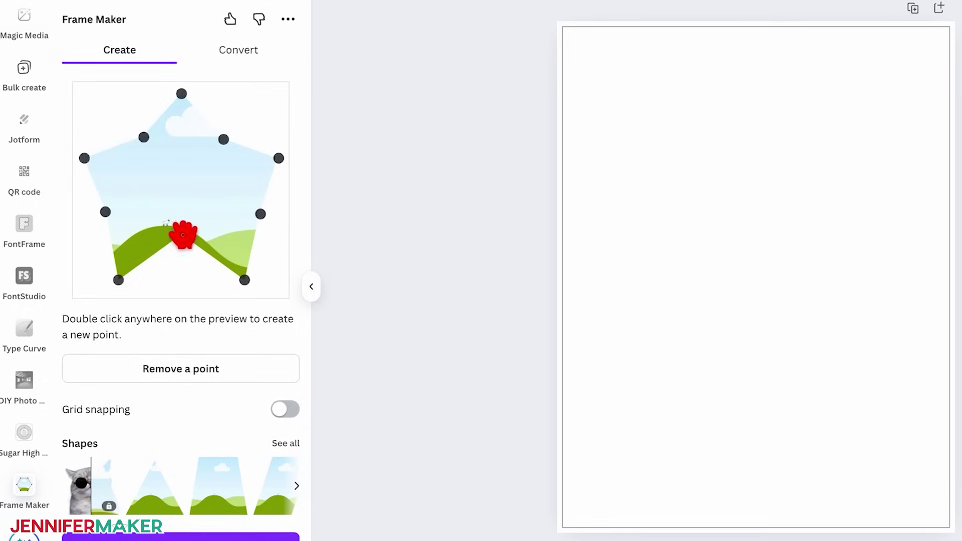
pyautogui.moveTo(181, 235); pyautogui.dragTo(184, 271)
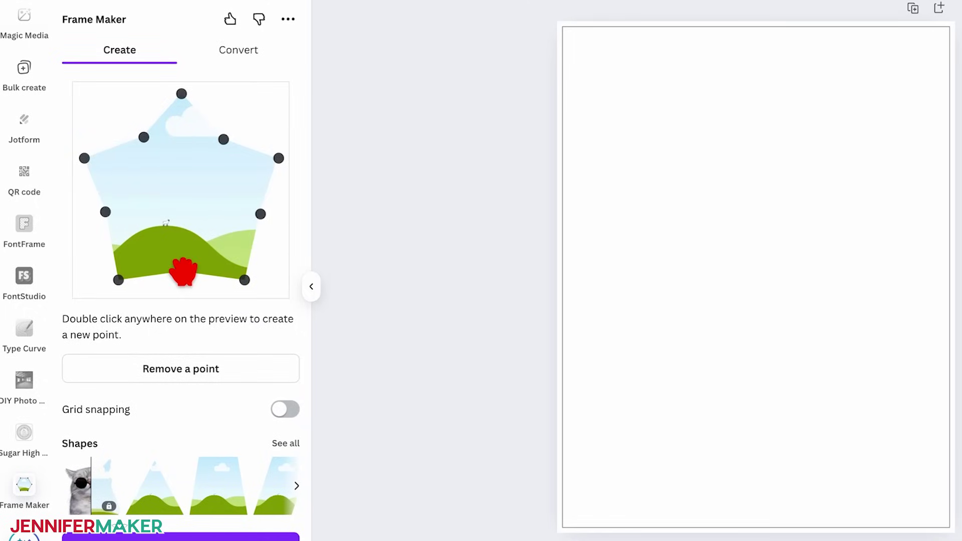
pyautogui.click(250, 522)
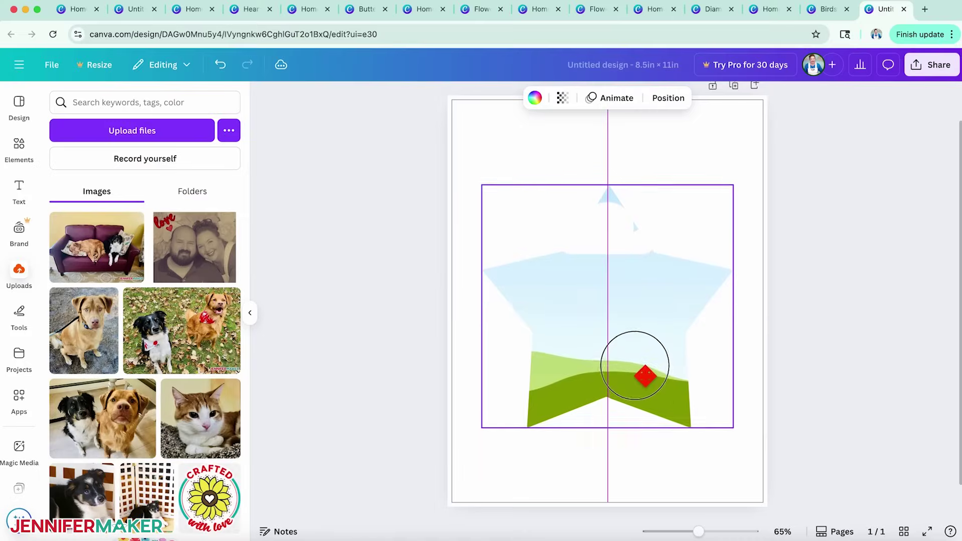
# Step: Enlarge and centre the star frame and fill it with the two-dogs photo
pyautogui.moveTo(755, 285); pyautogui.dragTo(645, 377)
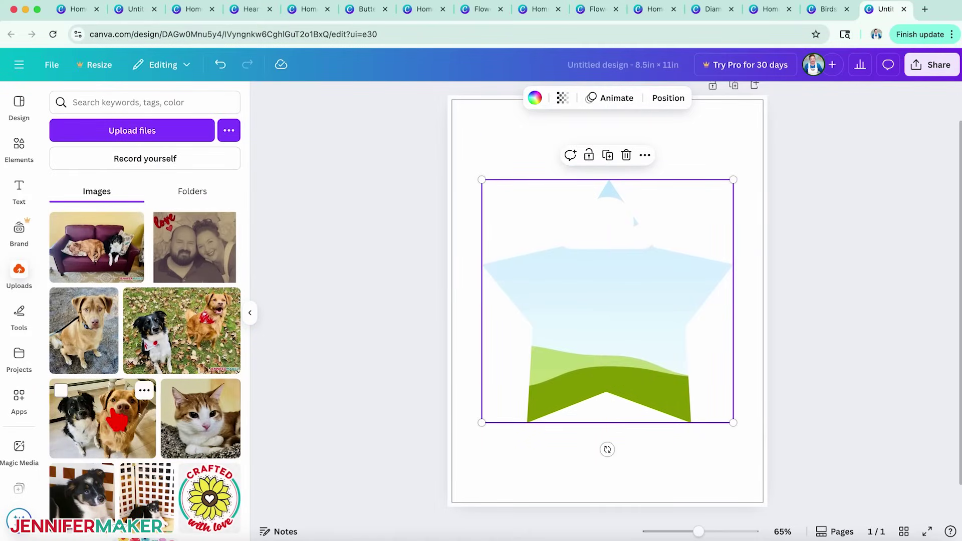
pyautogui.moveTo(104, 418)
pyautogui.mouseDown()
pyautogui.moveTo(489, 354)
pyautogui.moveTo(554, 323)
pyautogui.mouseUp()
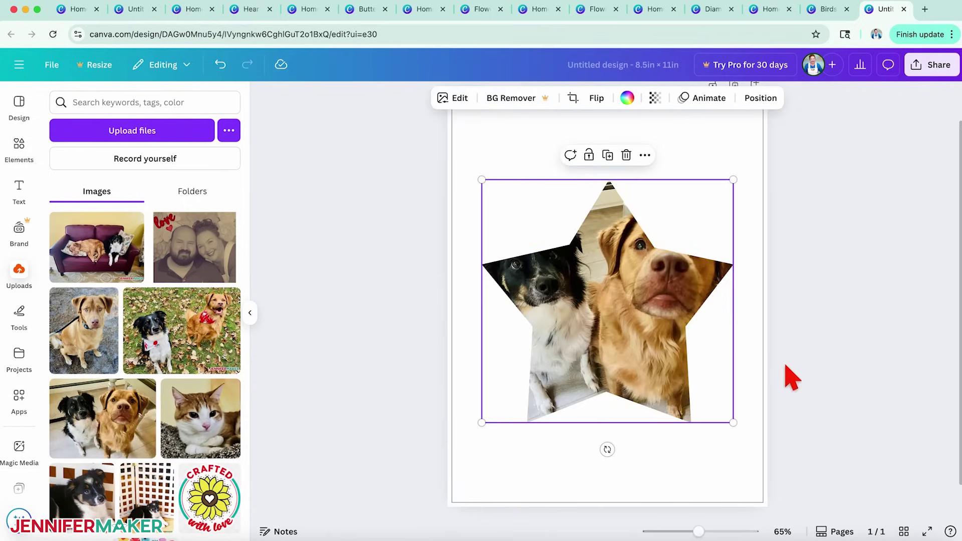
pyautogui.click(791, 376)
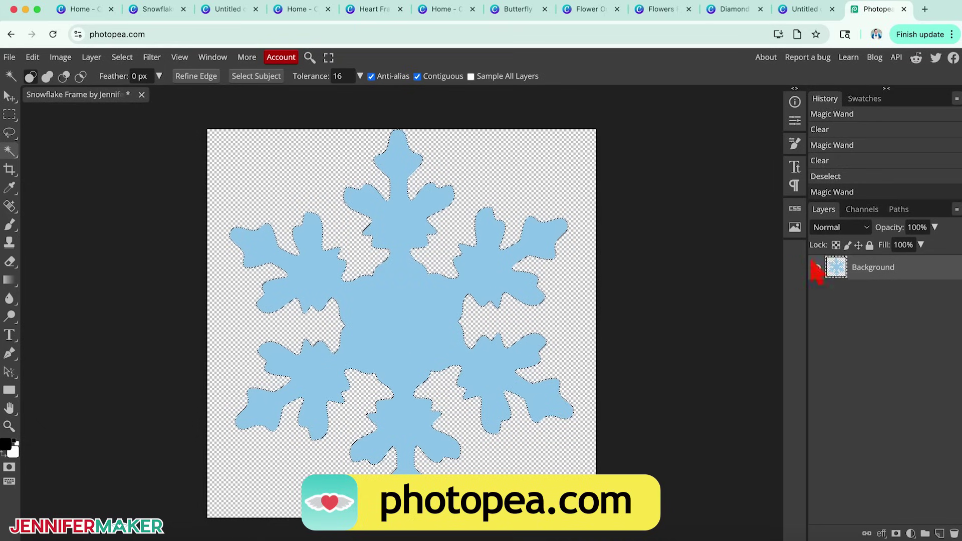
# Step: Make a work path from the snowflake selection in the Paths panel
pyautogui.click(900, 210)
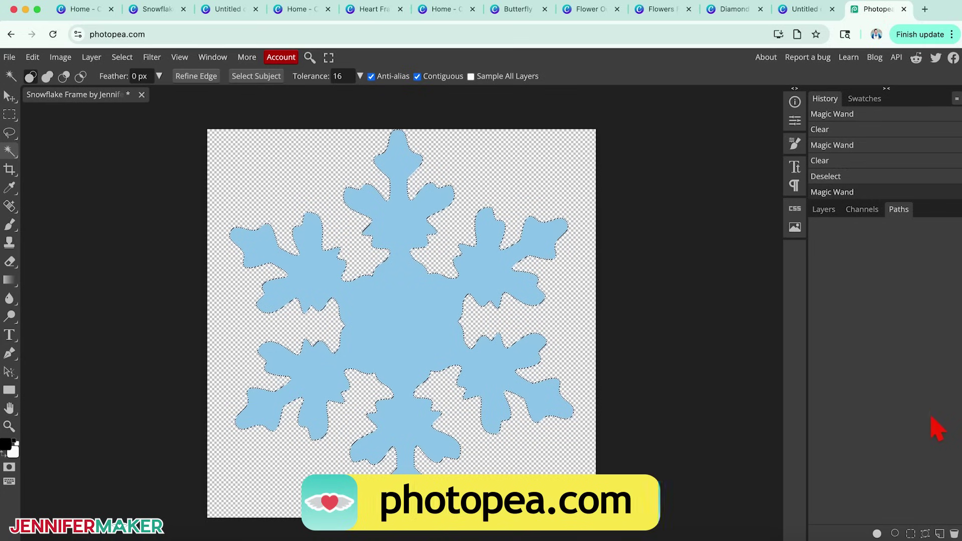
pyautogui.click(940, 533)
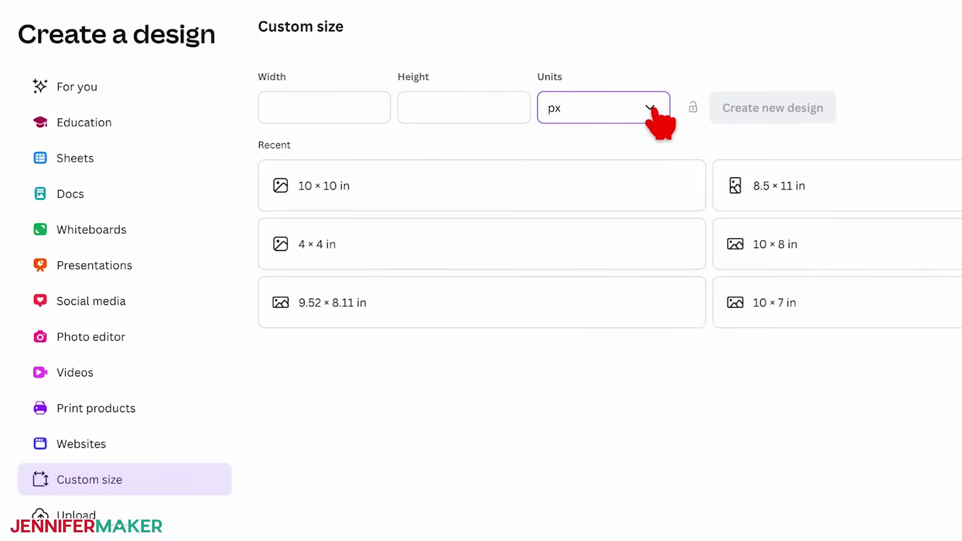
# Step: Create a new custom design measuring 10 × 10 inches
pyautogui.click(649, 108)
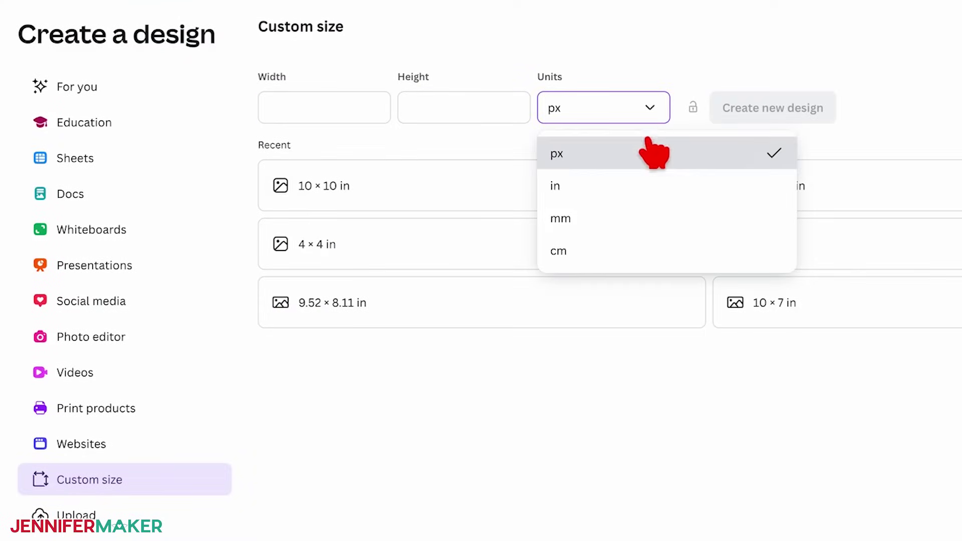
pyautogui.click(647, 186)
pyautogui.click(324, 108)
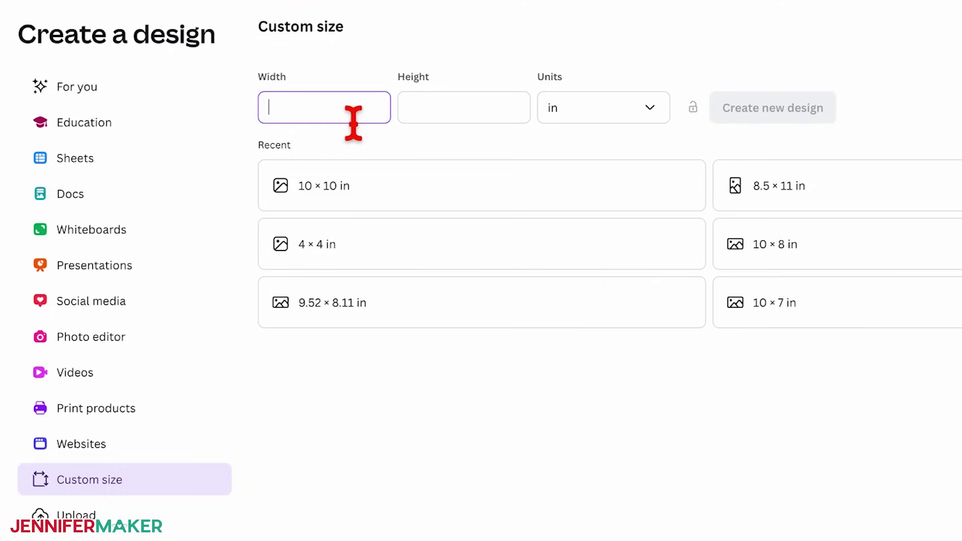
pyautogui.write('10')
pyautogui.press('Tab')
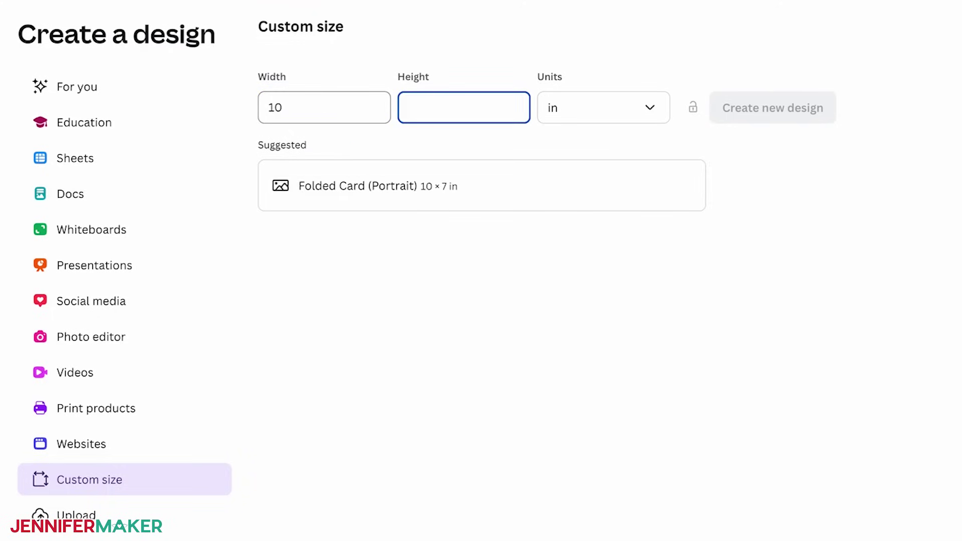
pyautogui.press('Tab')
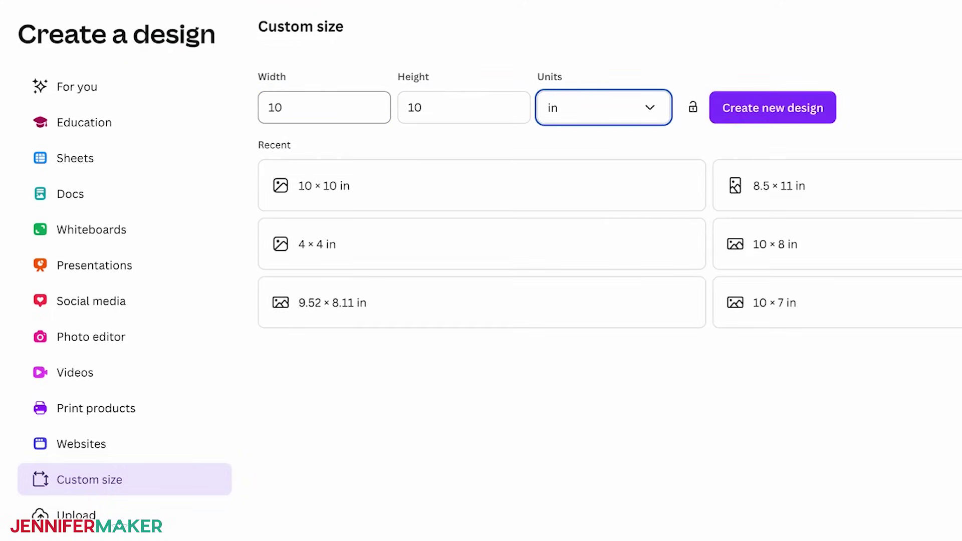
pyautogui.click(751, 108)
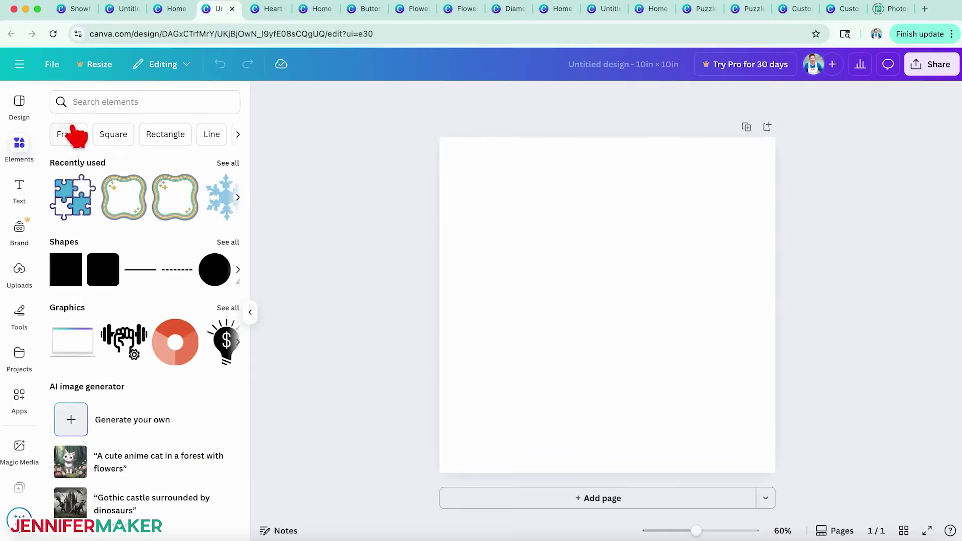
# Step: Add a light-blue snowflake from an Elements search and enlarge it to fill the page
pyautogui.click(105, 101)
pyautogui.write('snowflake')
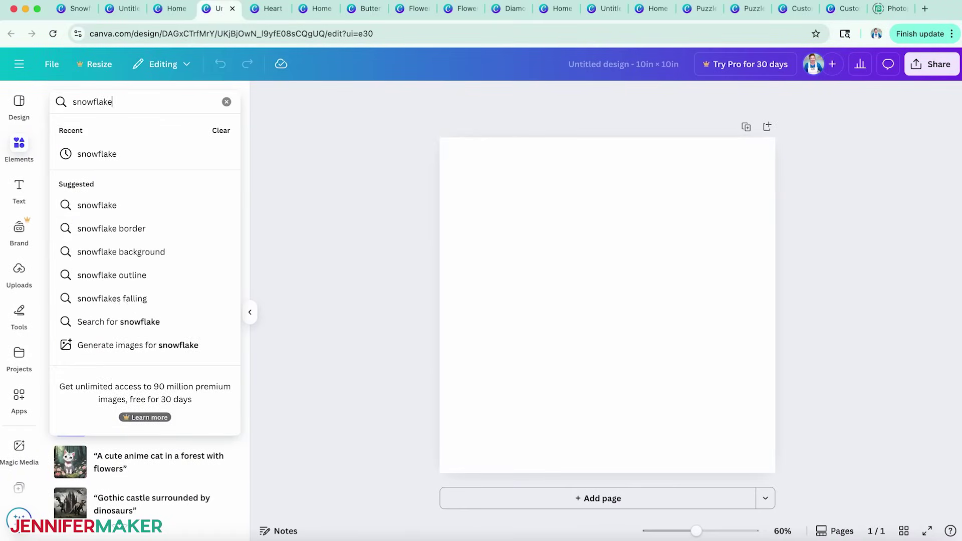
pyautogui.press('Return')
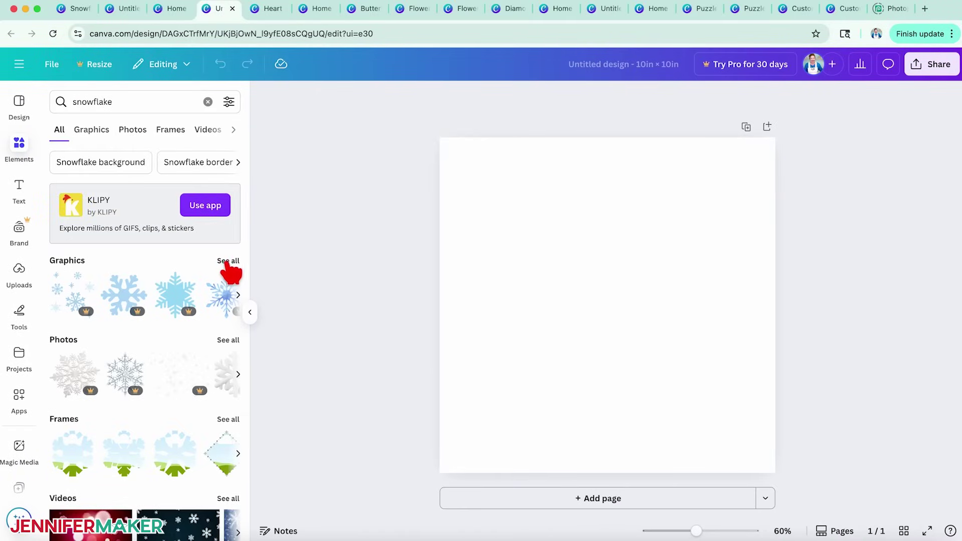
pyautogui.click(228, 261)
pyautogui.scroll(-5, 218, 267)
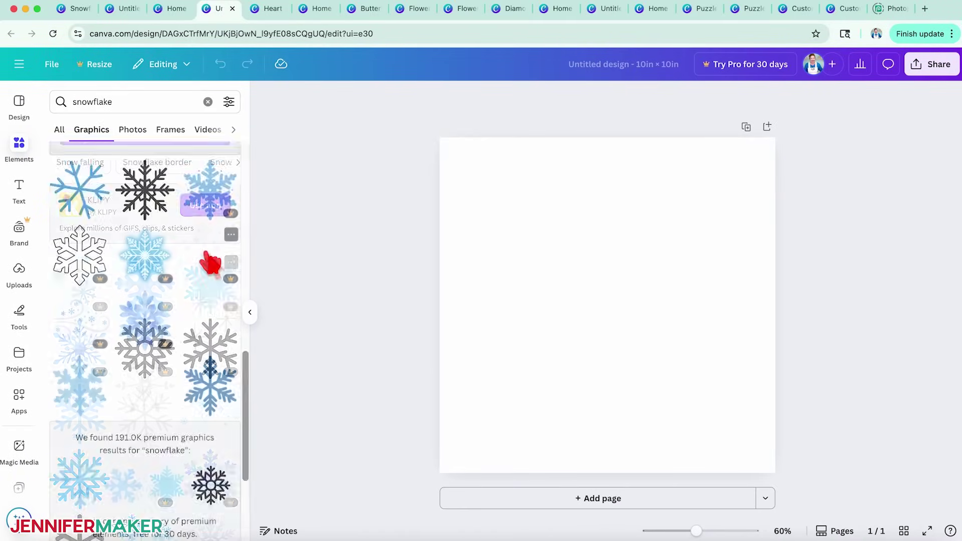
pyautogui.scroll(-3, 210, 263)
pyautogui.scroll(-1, 211, 263)
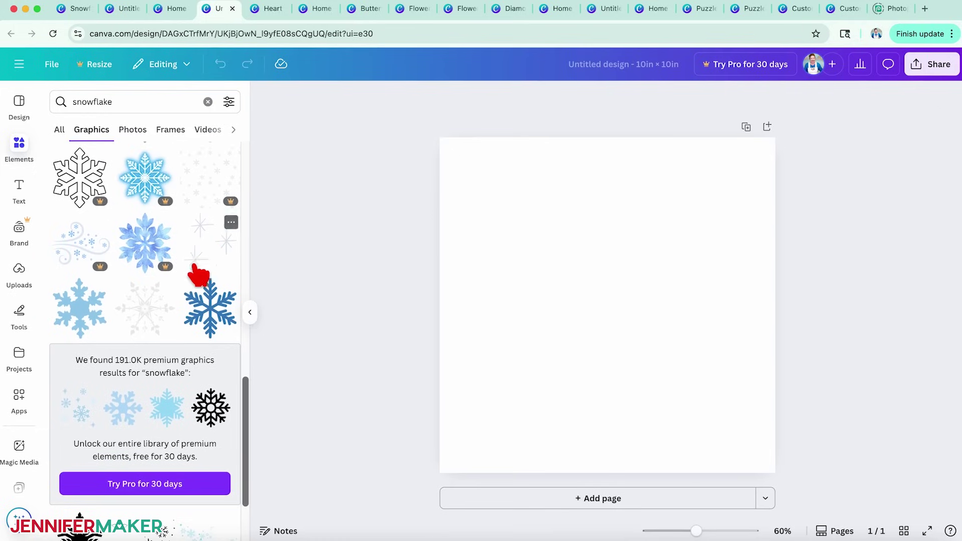
pyautogui.click(81, 315)
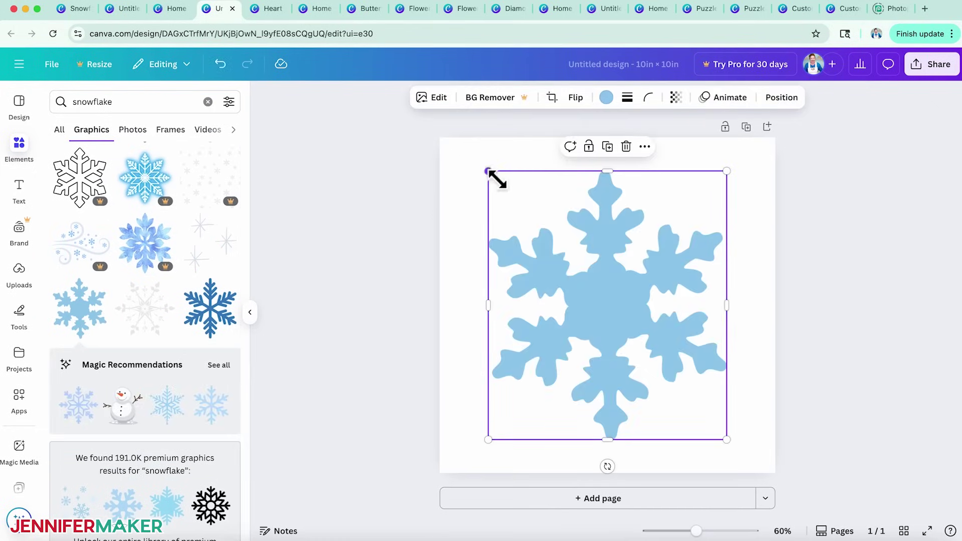
pyautogui.moveTo(489, 173); pyautogui.dragTo(461, 150)
pyautogui.moveTo(726, 436); pyautogui.dragTo(773, 472)
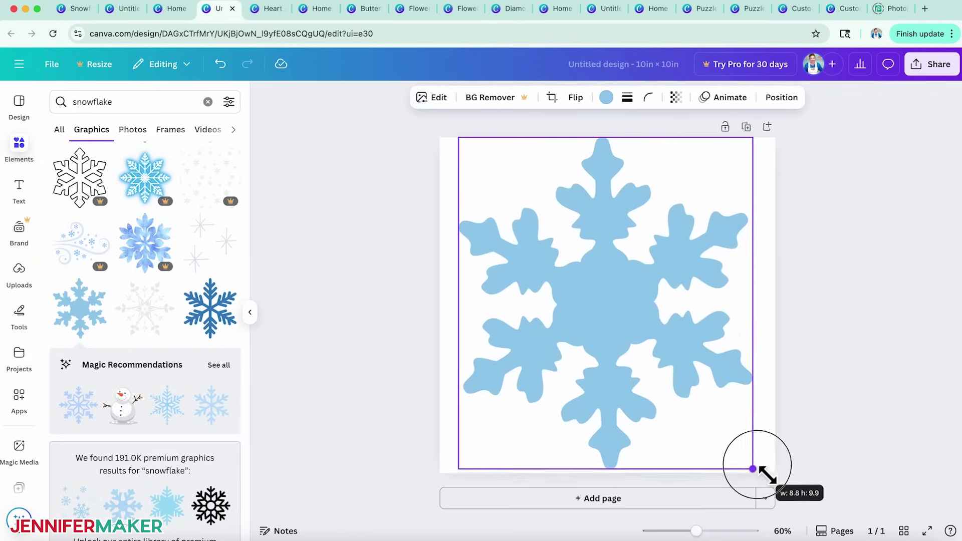
pyautogui.write('ferMaker')
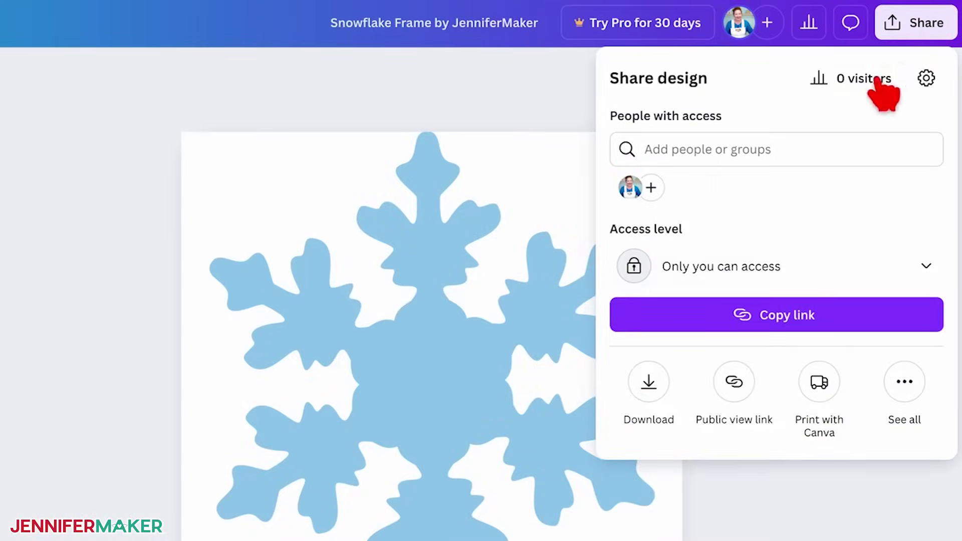
# Step: Open the snowflake design's download options and choose PNG as the file type
pyautogui.click(649, 384)
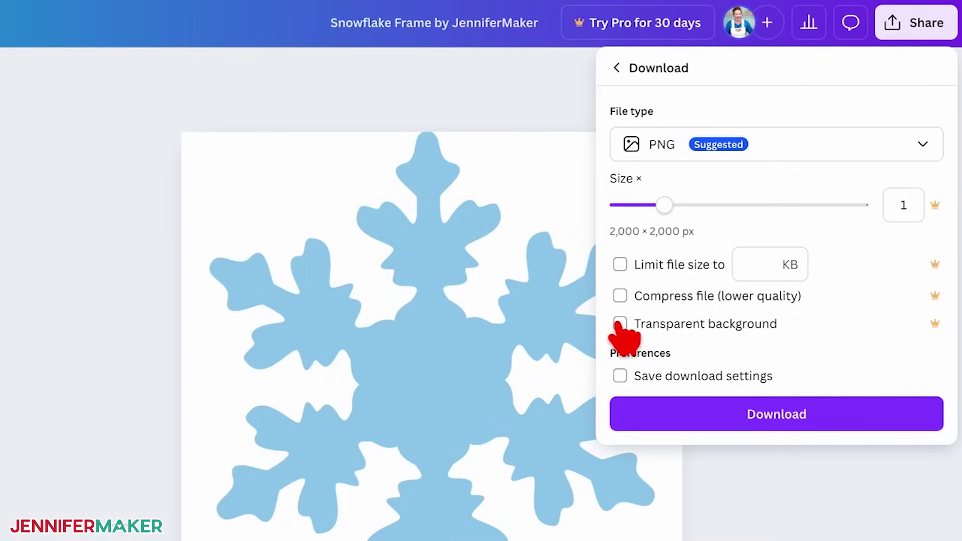
pyautogui.click(849, 145)
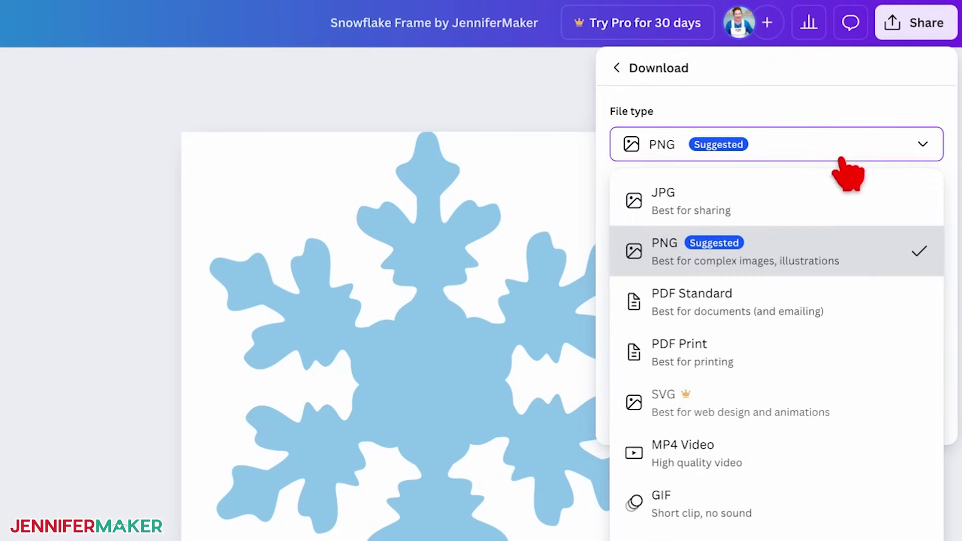
pyautogui.click(860, 255)
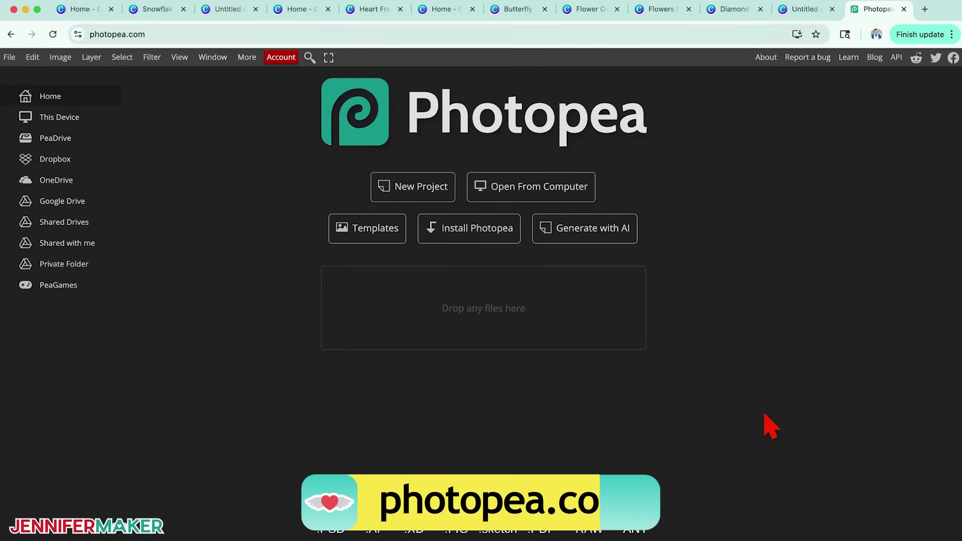
# Step: Open the snowflake PNG and Magic Wand-delete its left and right white background areas
pyautogui.click(569, 195)
pyautogui.click(243, 158)
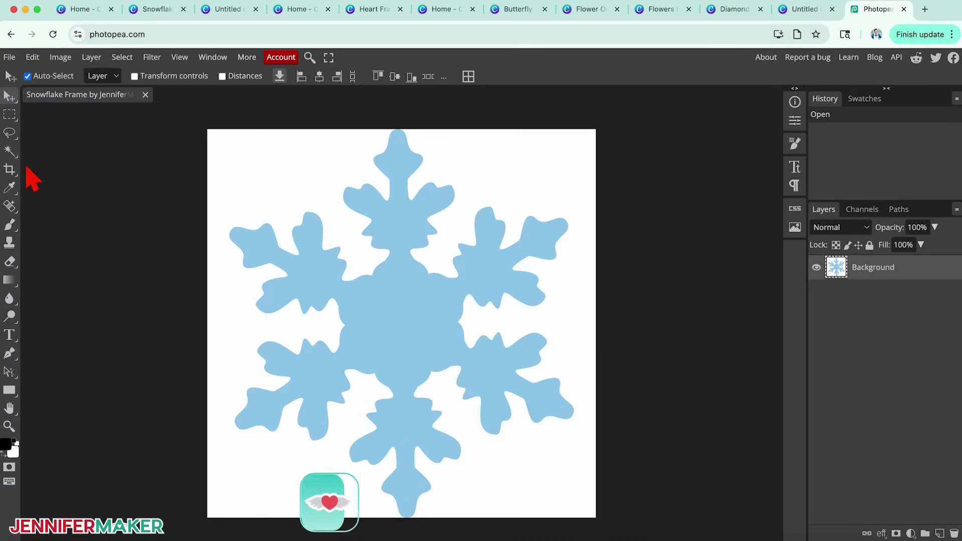
pyautogui.click(11, 150)
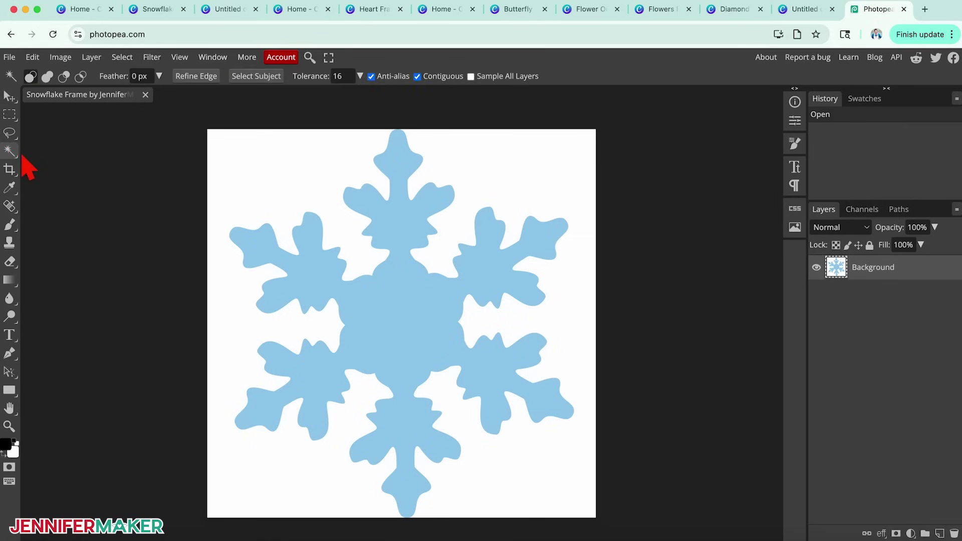
pyautogui.click(261, 185)
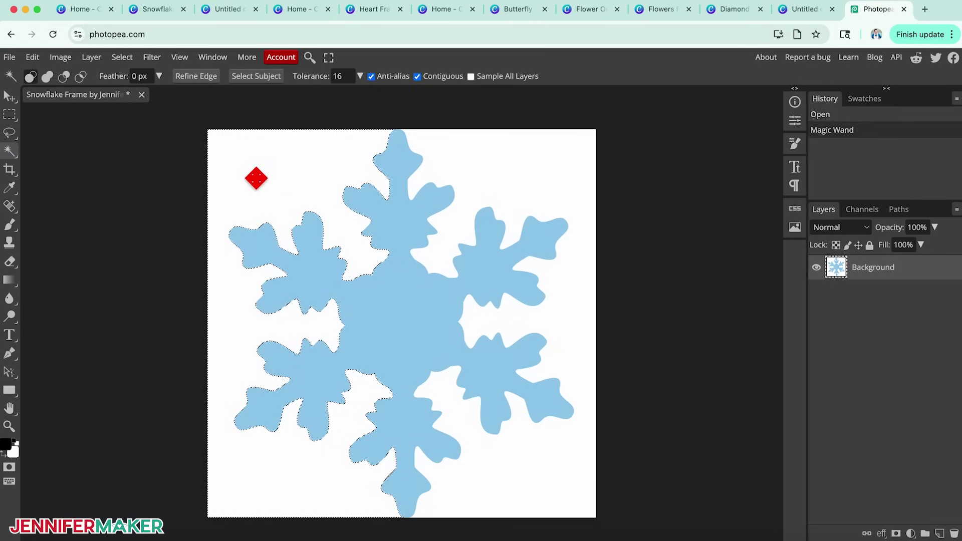
pyautogui.press('Delete')
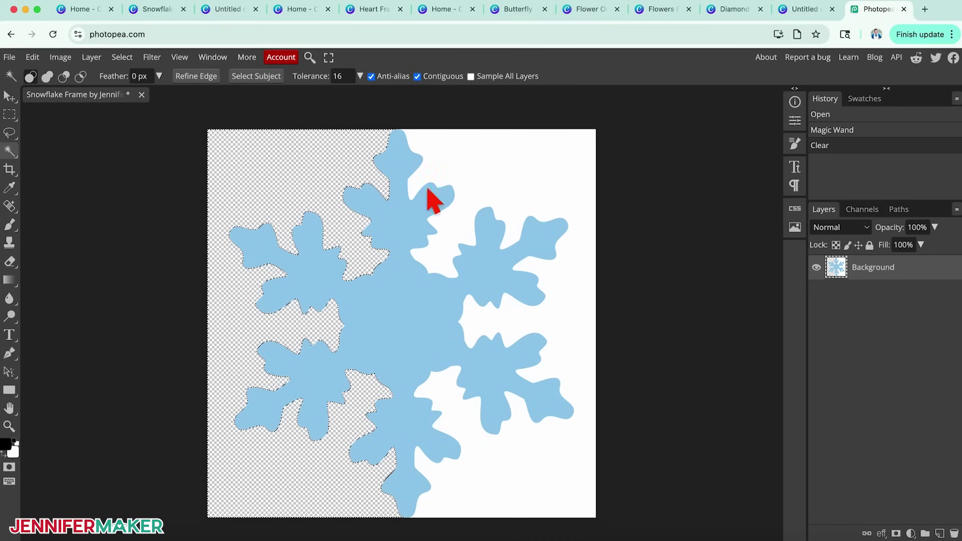
pyautogui.click(526, 179)
pyautogui.press('Delete')
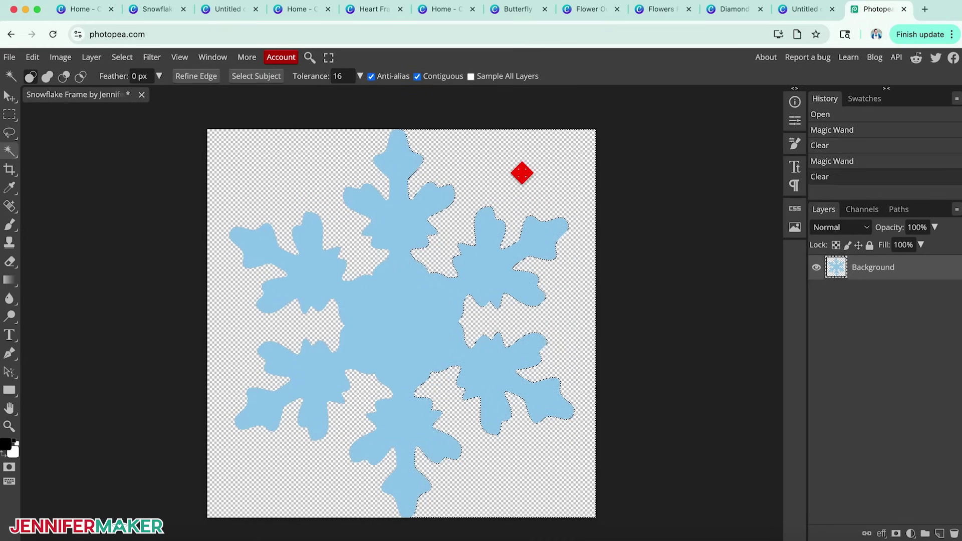
pyautogui.click(122, 56)
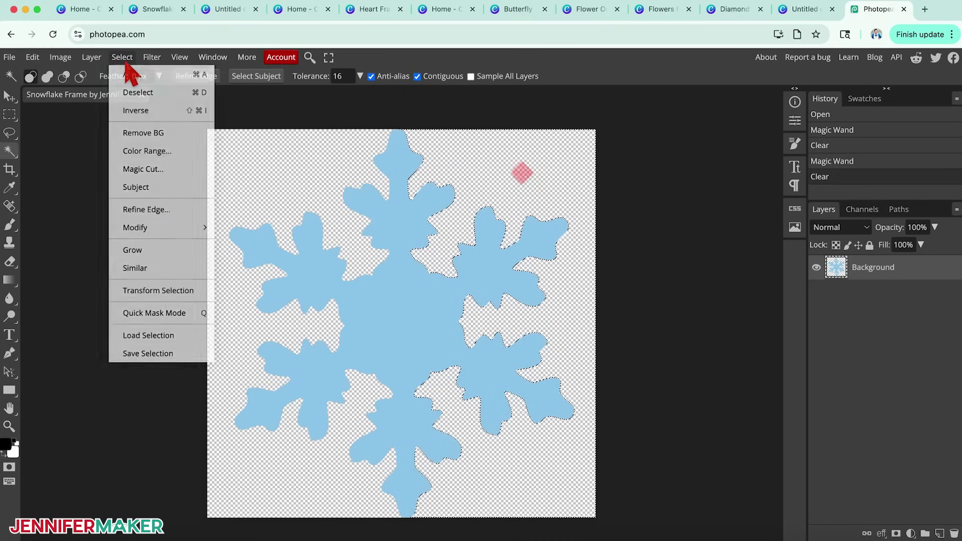
# Step: Deselect, Magic Wand-select the whole snowflake, and make a work path from it
pyautogui.click(137, 92)
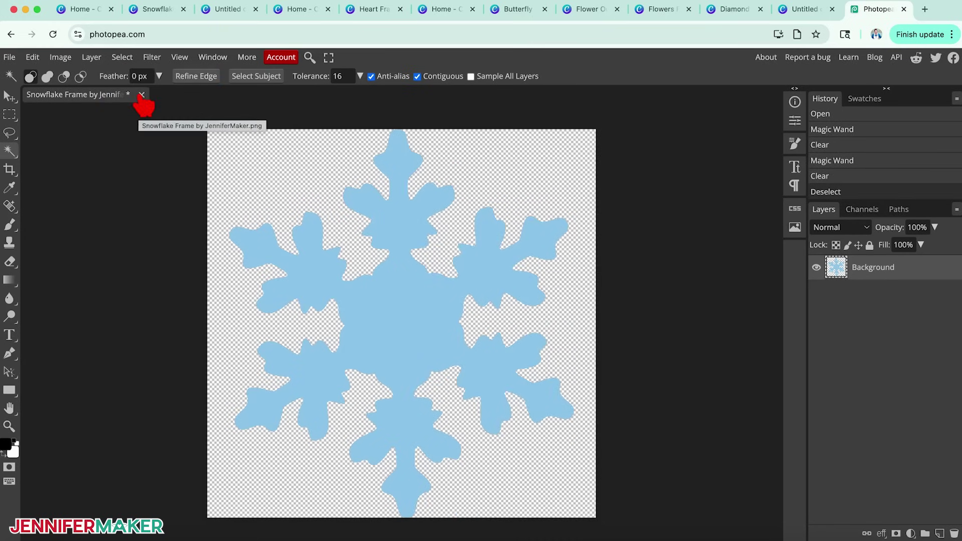
pyautogui.click(404, 328)
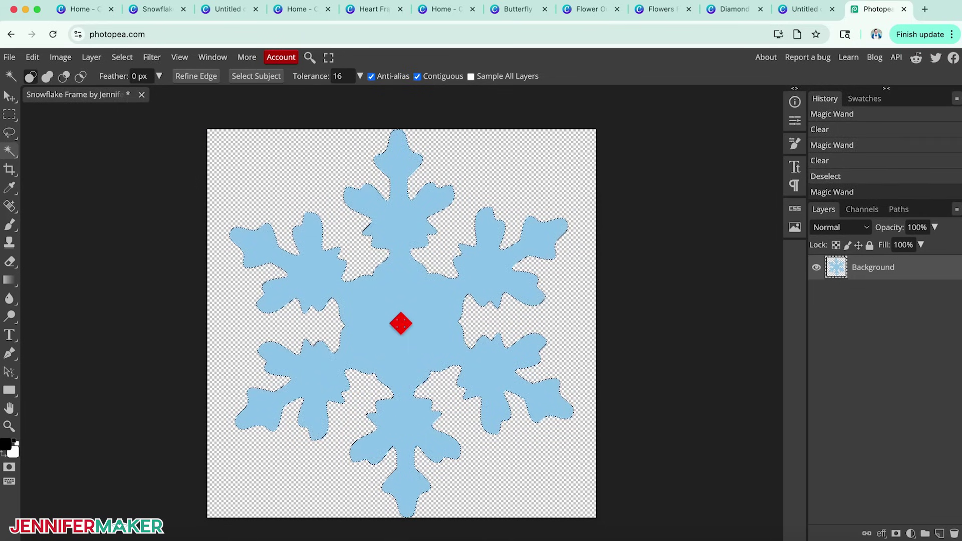
pyautogui.click(900, 210)
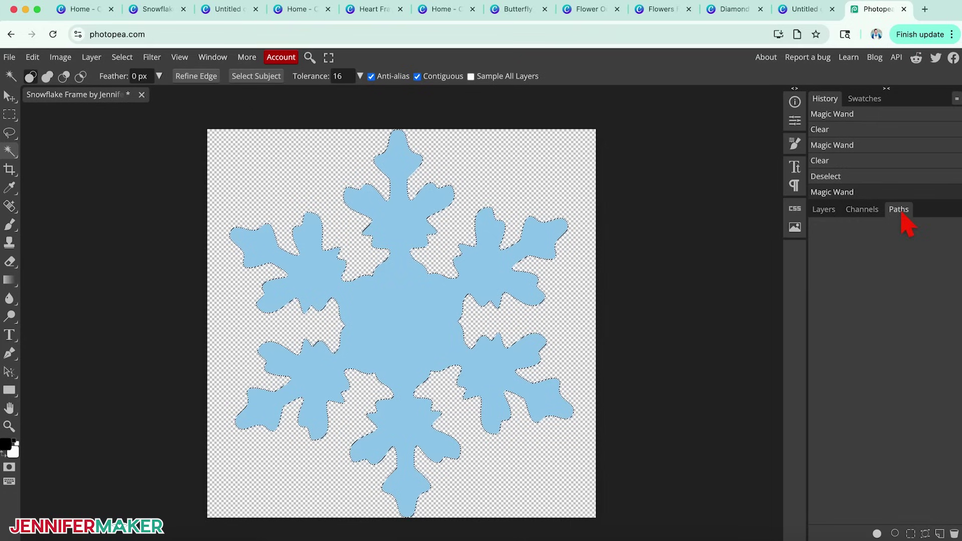
pyautogui.click(926, 532)
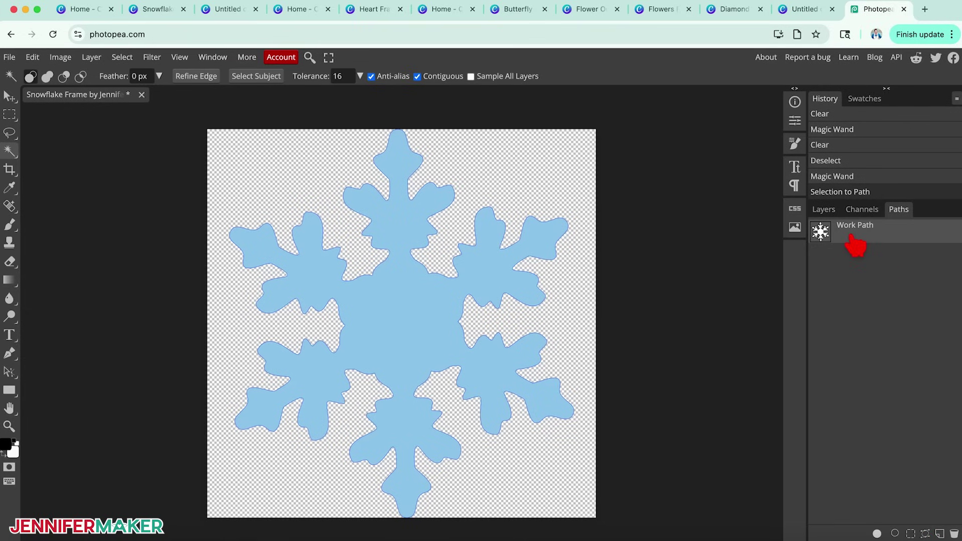
# Step: Step backward to restore the selection, then add a Current Path vector mask
pyautogui.click(32, 58)
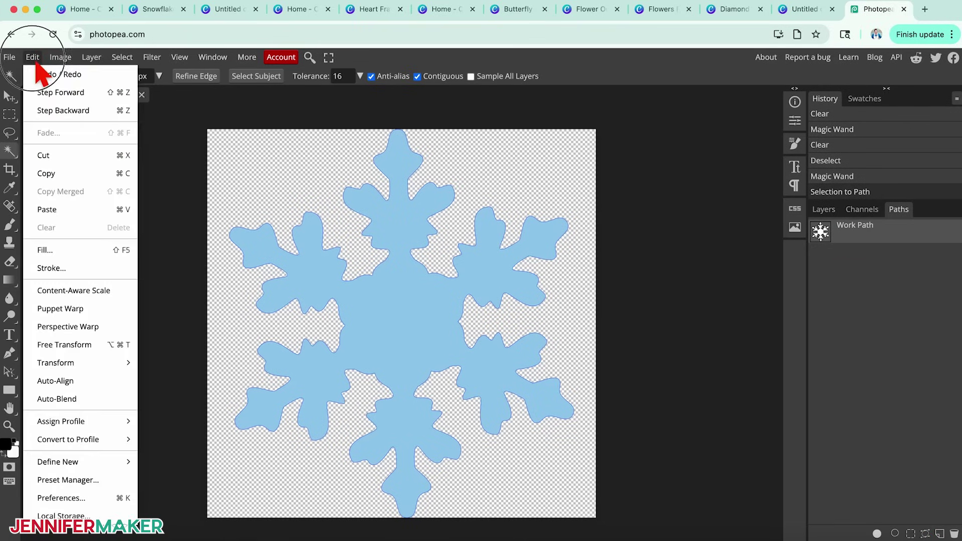
pyautogui.click(63, 110)
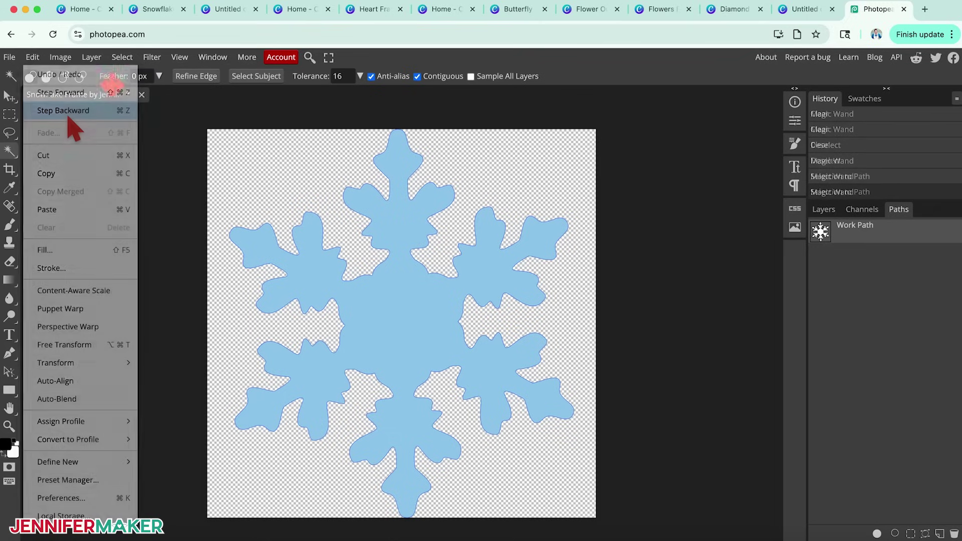
pyautogui.click(91, 57)
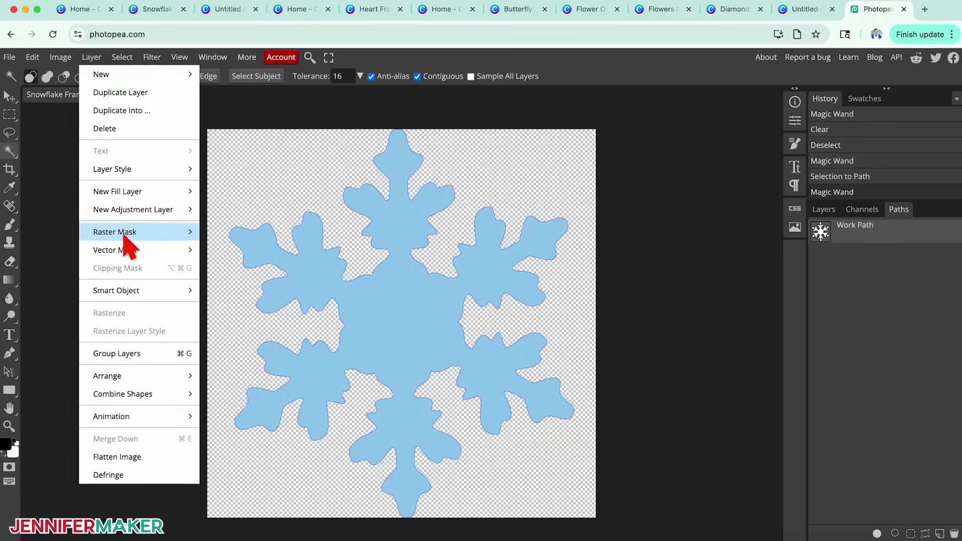
pyautogui.moveTo(114, 250)
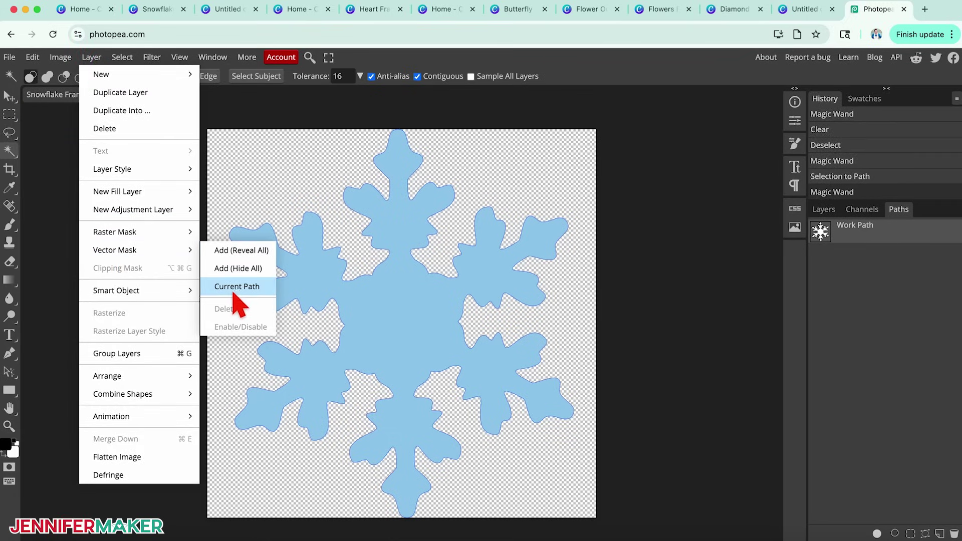
pyautogui.click(238, 286)
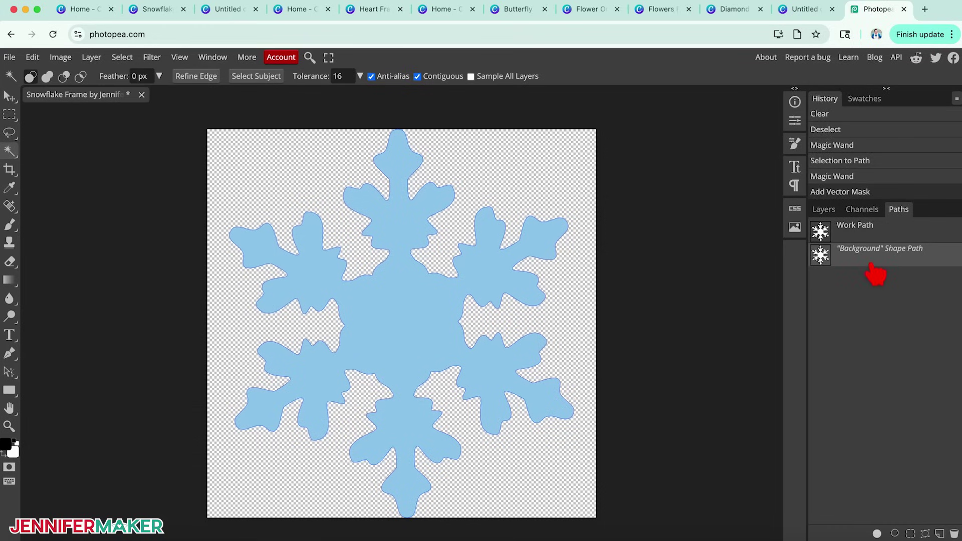
# Step: Export the snowflake as a PDF and save it to Downloads
pyautogui.click(10, 58)
pyautogui.moveTo(31, 232)
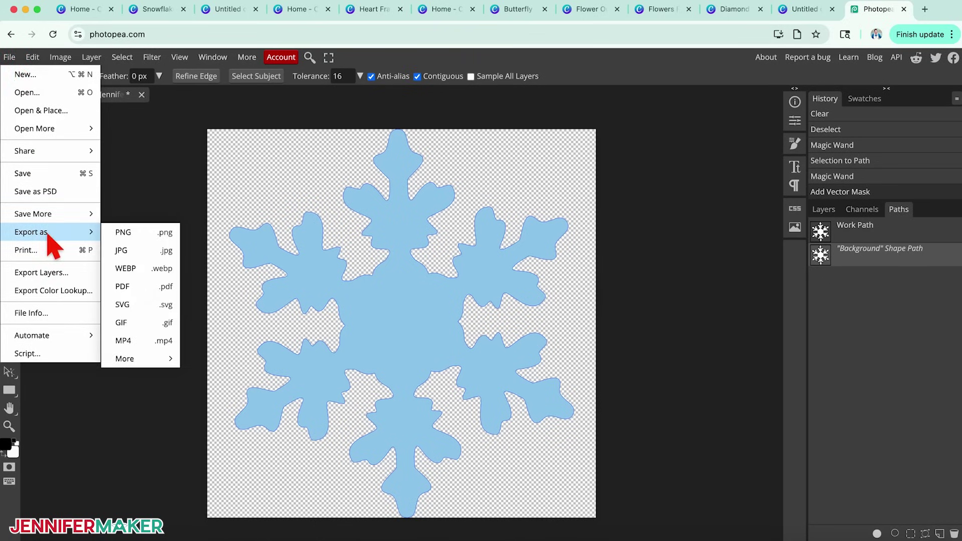
pyautogui.click(122, 287)
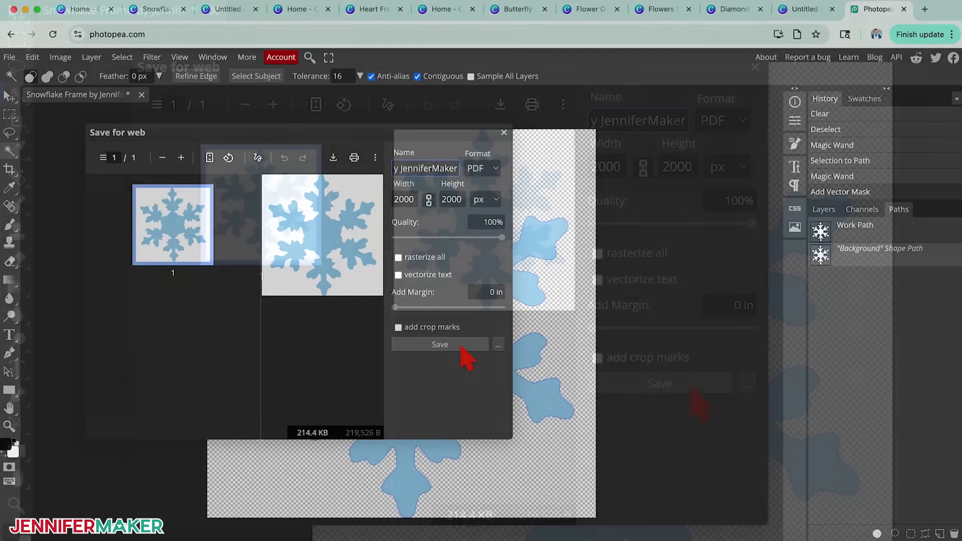
pyautogui.click(692, 391)
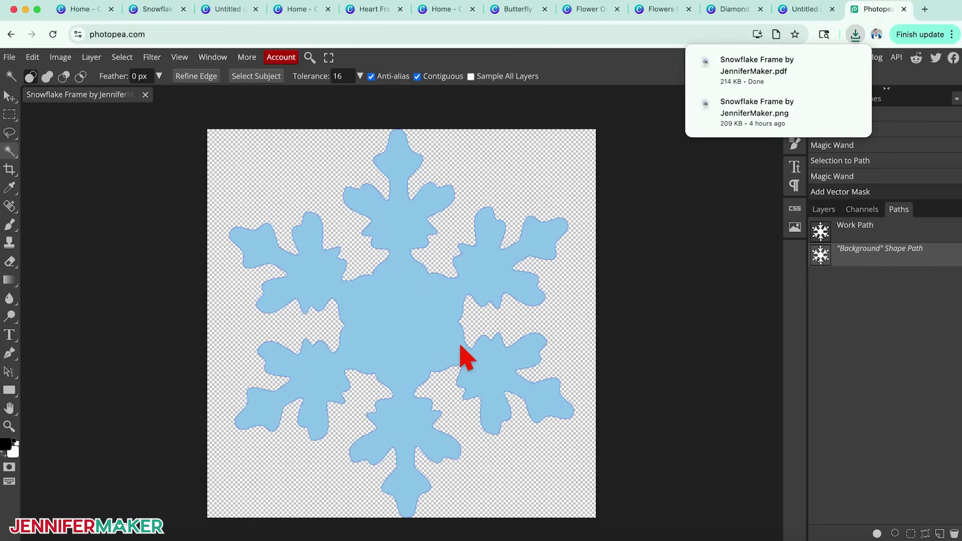
pyautogui.click(805, 9)
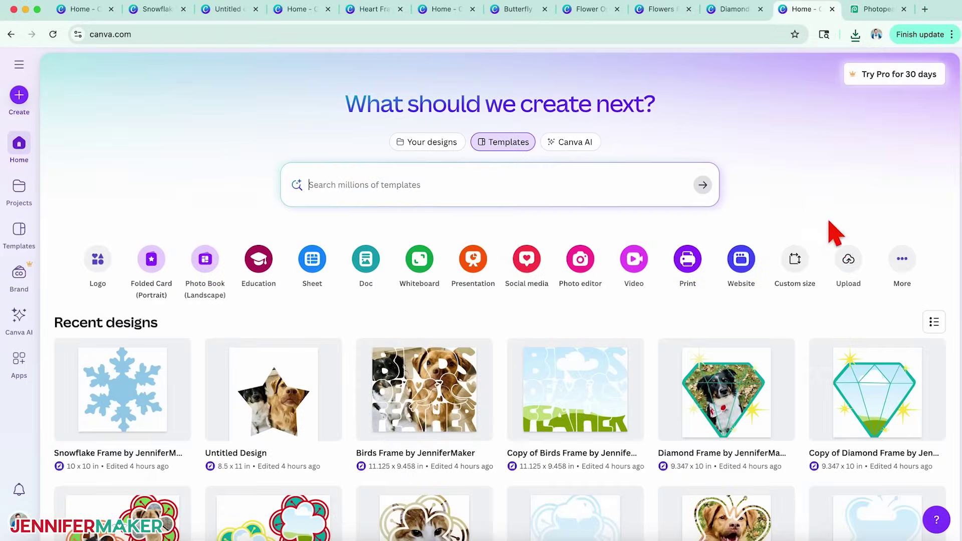
# Step: Upload the snowflake frame PDF, place it on the page, and drag the dogs photo into it
pyautogui.click(849, 261)
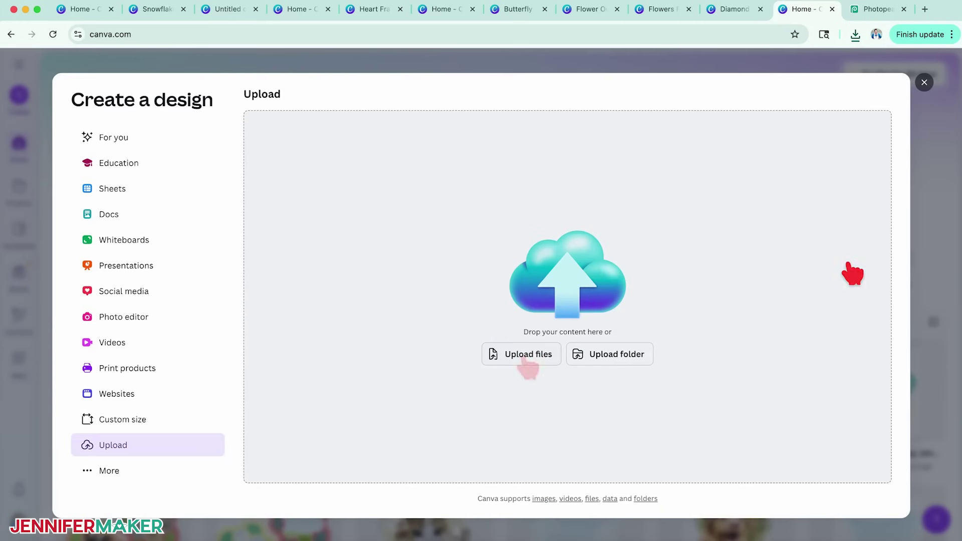
pyautogui.click(528, 360)
pyautogui.click(297, 154)
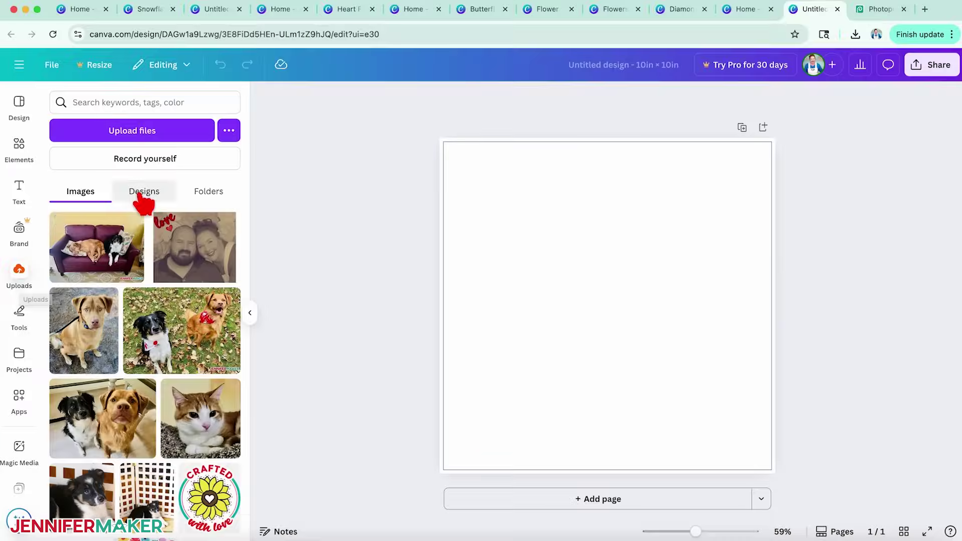
pyautogui.click(143, 193)
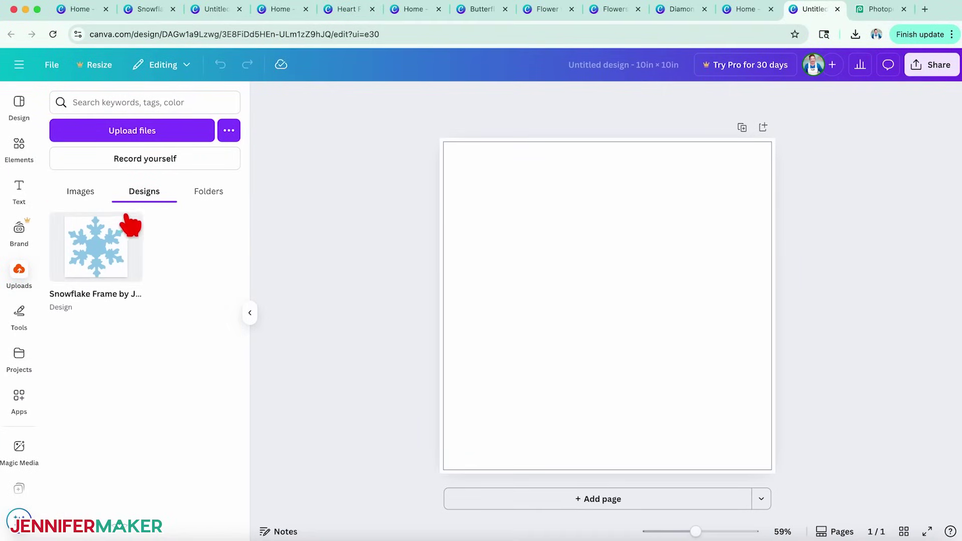
pyautogui.click(102, 256)
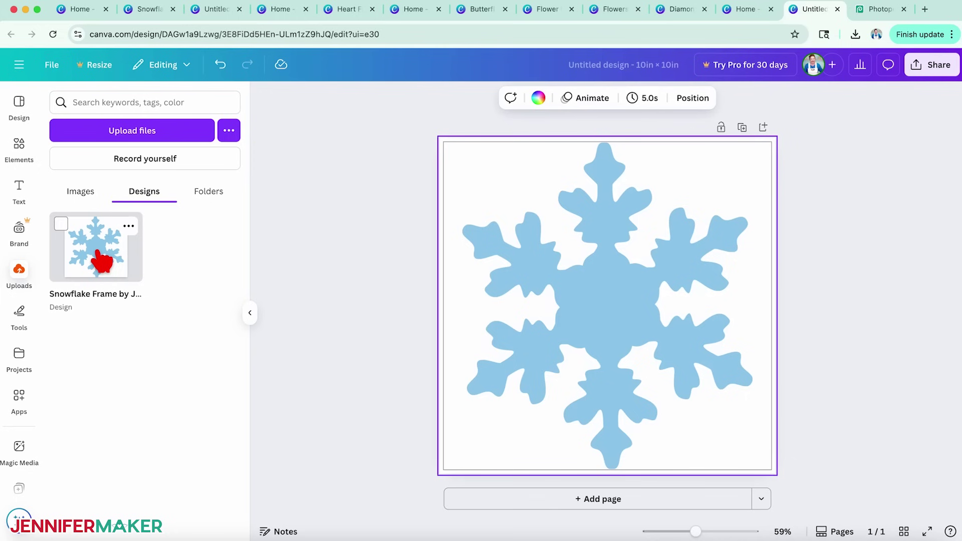
pyautogui.click(80, 192)
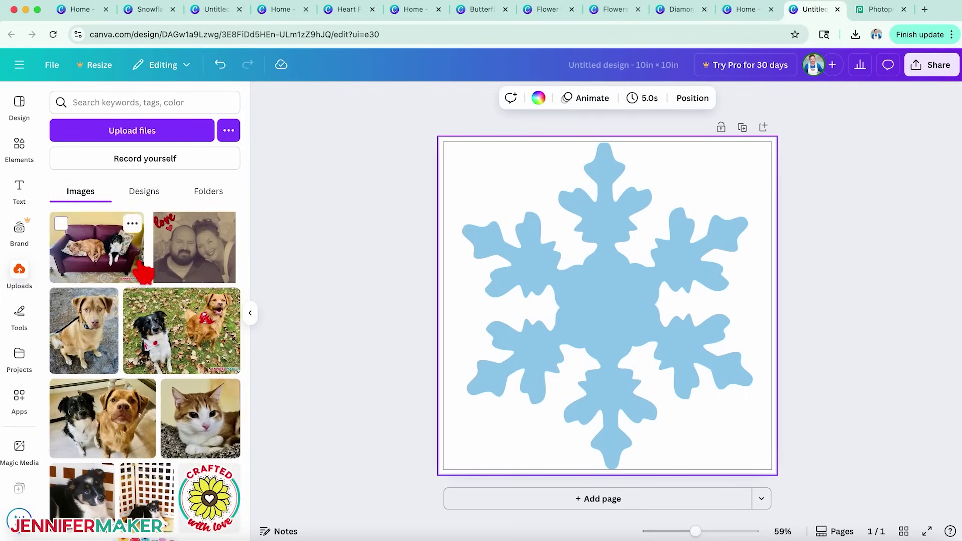
pyautogui.moveTo(173, 339)
pyautogui.mouseDown()
pyautogui.moveTo(574, 304)
pyautogui.moveTo(565, 295)
pyautogui.mouseUp()
# Step: Shift the dogs photo right inside the snowflake, then close the file-type list
pyautogui.doubleClick(611, 310)
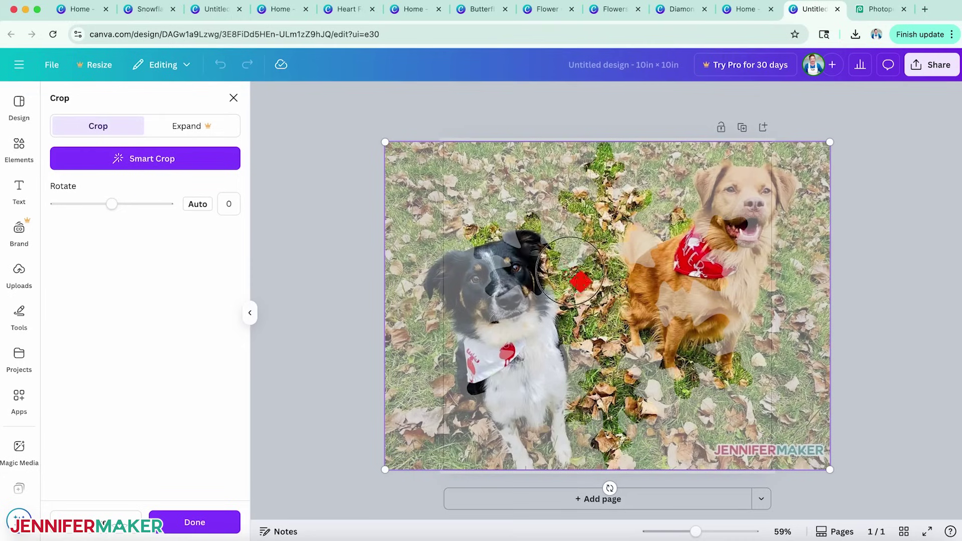
pyautogui.moveTo(581, 282); pyautogui.dragTo(667, 284)
pyautogui.press('Return')
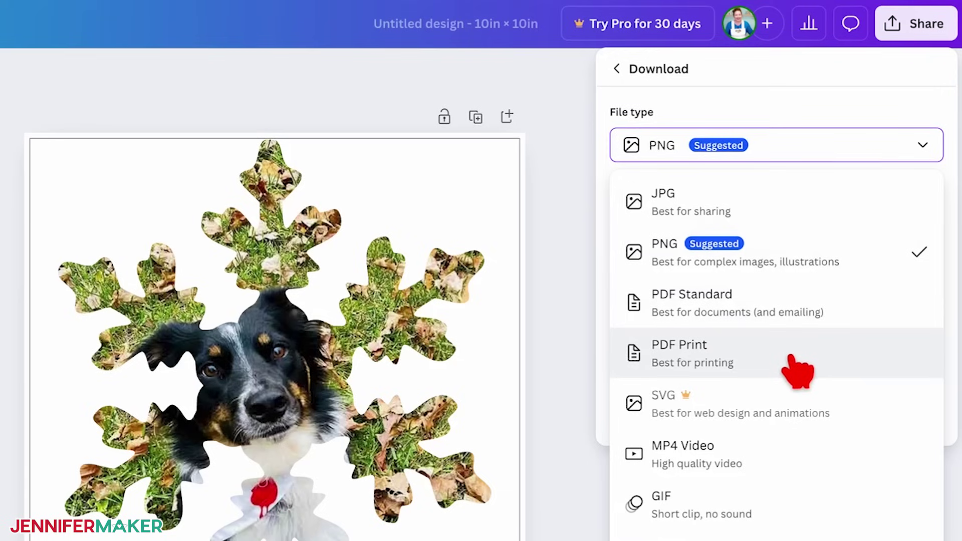
pyautogui.click(803, 256)
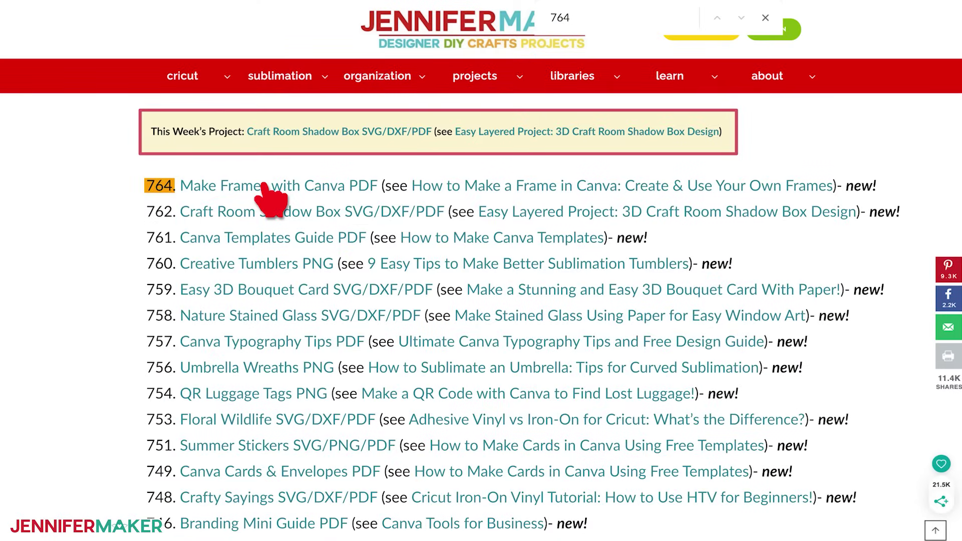
# Step: Open item 764, Make Frames with Canva PDF, from the JenniferMaker library list
pyautogui.click(270, 189)
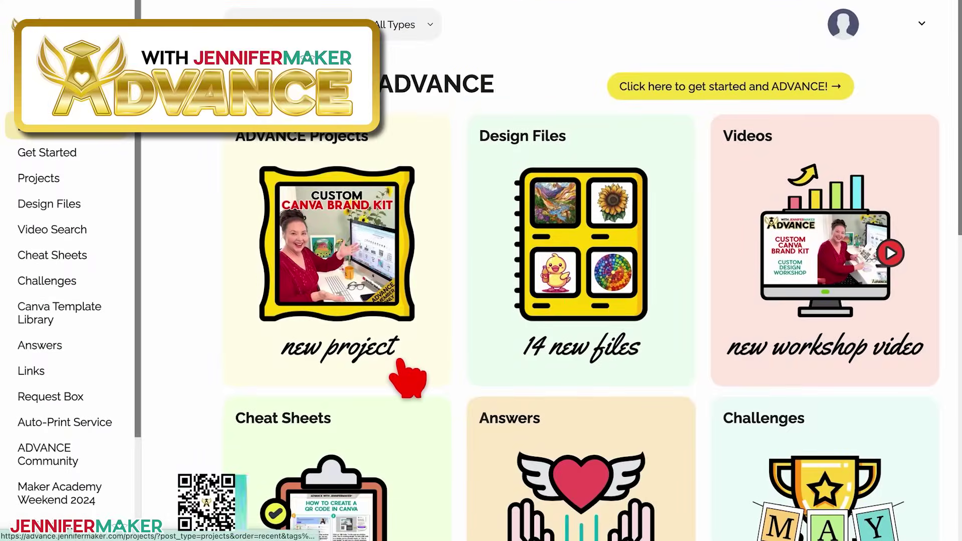
pyautogui.click(390, 357)
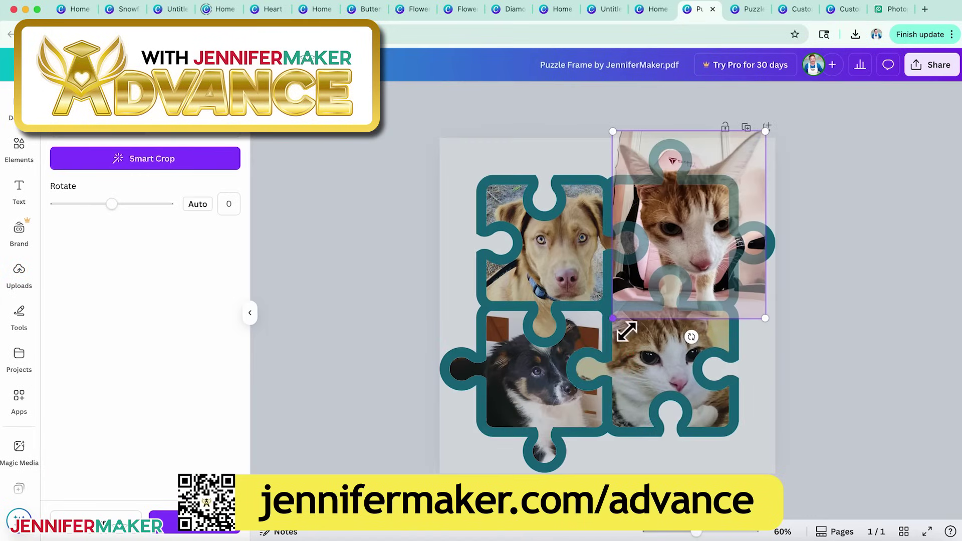
# Step: Enlarge the cat photo inside its puzzle-piece frame and nudge it slightly downward
pyautogui.moveTo(613, 317); pyautogui.dragTo(597, 336)
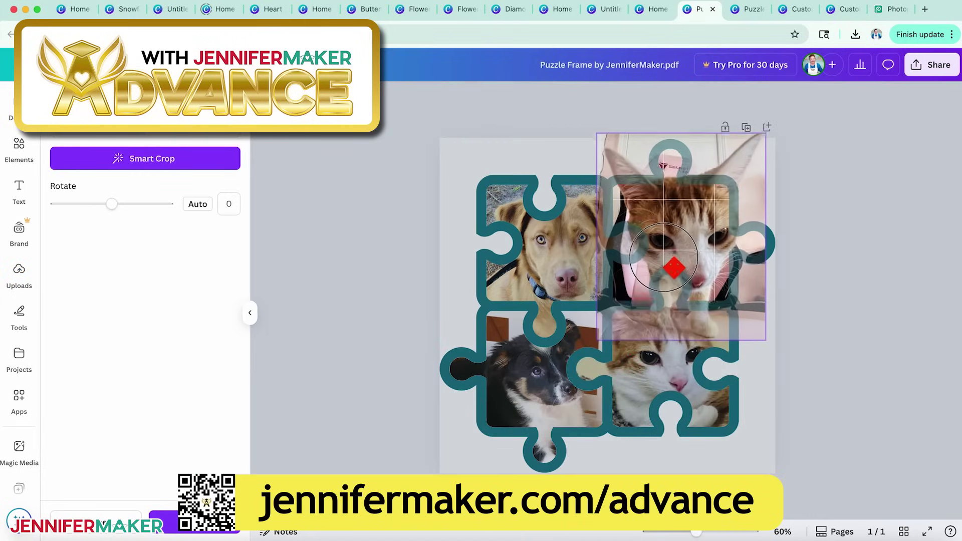
pyautogui.moveTo(693, 265); pyautogui.dragTo(674, 286)
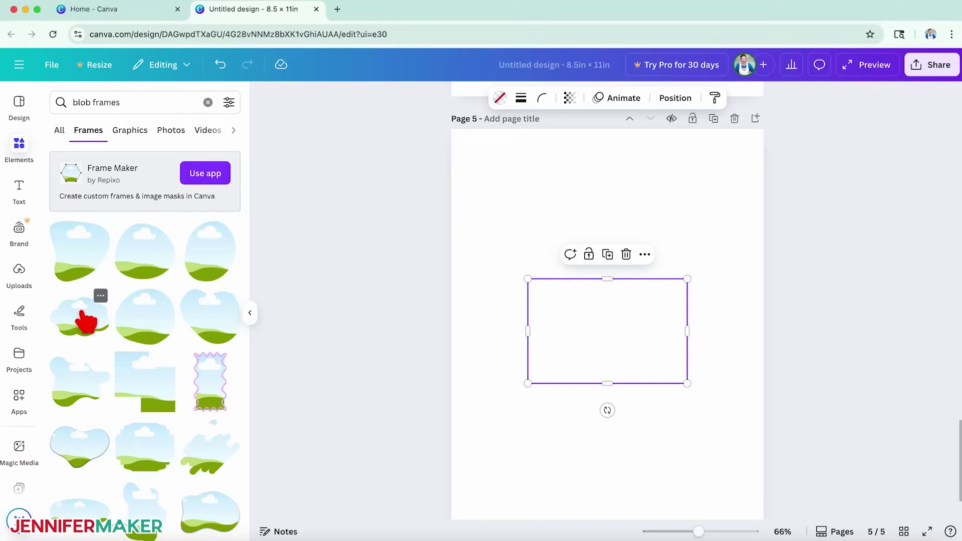
pyautogui.scroll(-5, 86, 322)
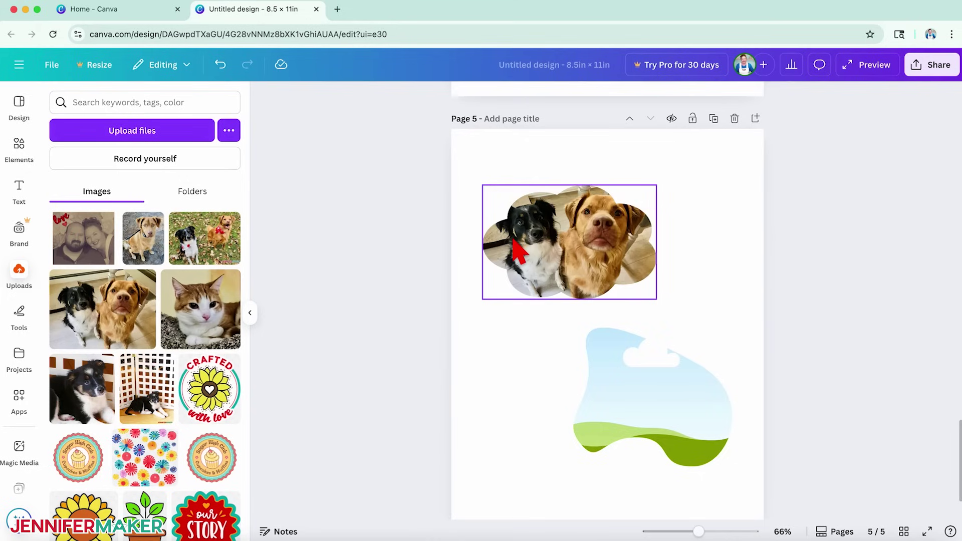
# Step: Place the two-dogs photo in the blob frame and shrink the hibiscus beside the round cat photo
pyautogui.moveTo(81, 387); pyautogui.dragTo(613, 379)
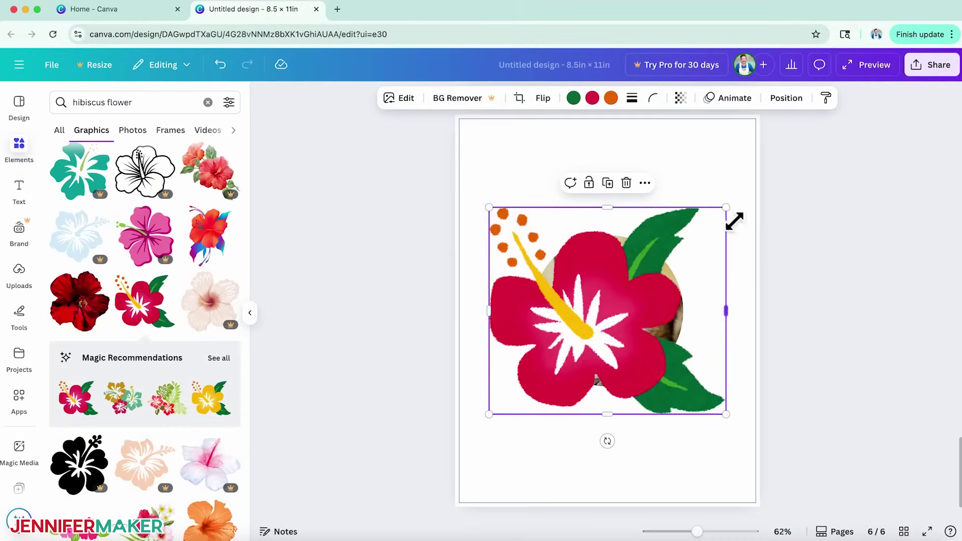
pyautogui.moveTo(727, 209); pyautogui.dragTo(559, 371)
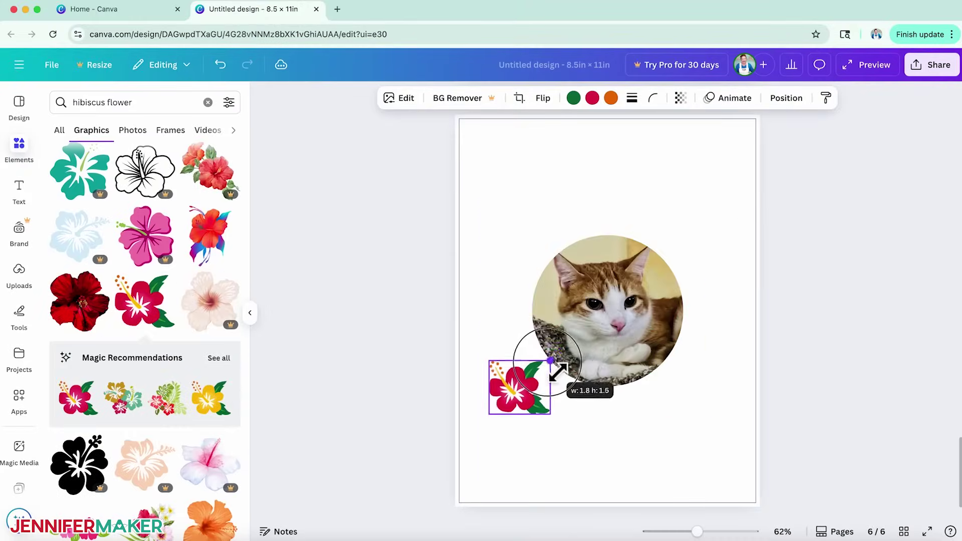